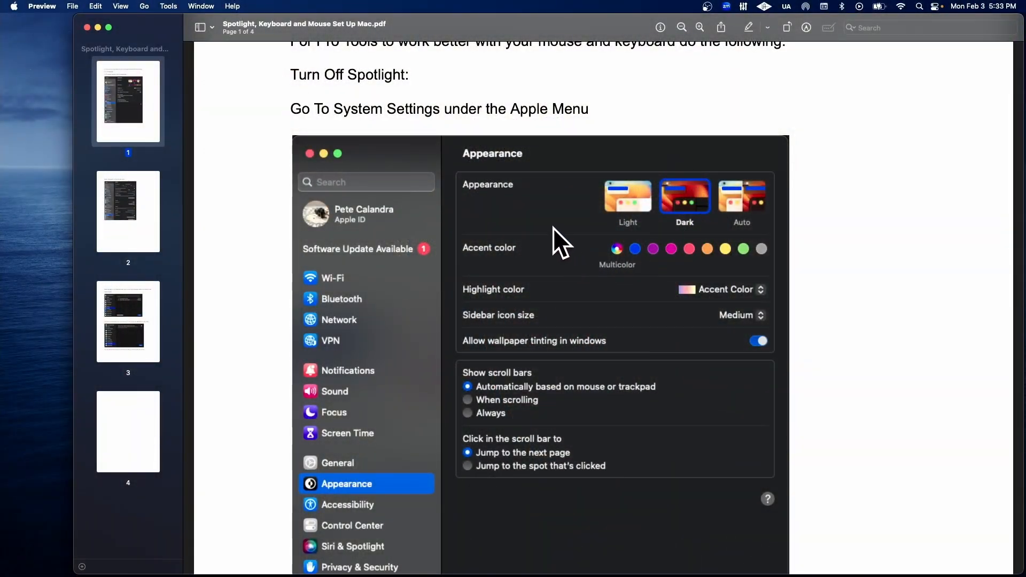
- Following the setup PDF, open System Settings and go to the Keyboard settings
{"action": "scroll", "coordinate": [541, 223], "scroll_direction": "down", "scroll_amount": 1}
{"action": "scroll", "coordinate": [534, 222], "scroll_direction": "up", "scroll_amount": 4}
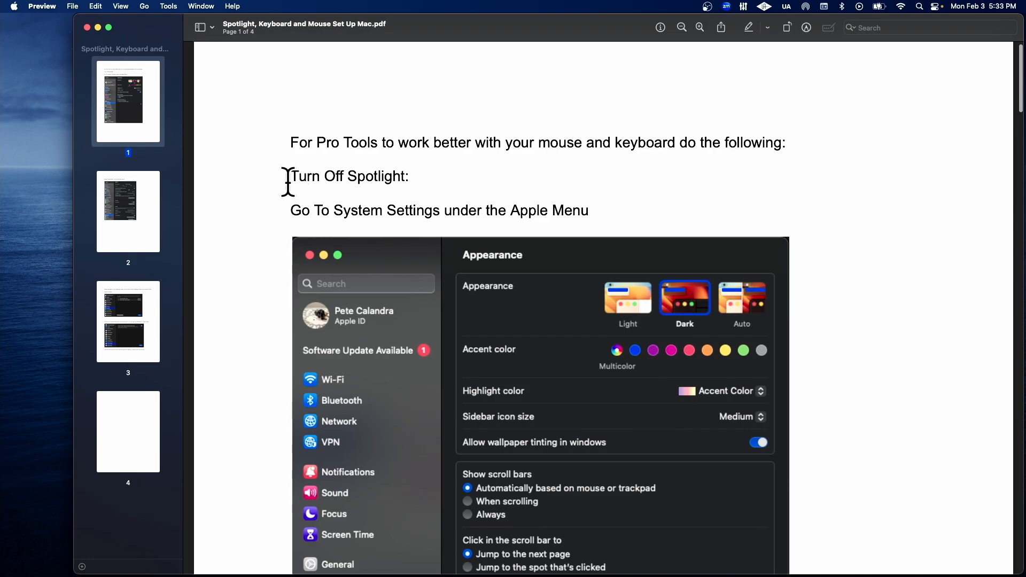
{"action": "scroll", "coordinate": [461, 212], "scroll_direction": "down", "scroll_amount": 2}
{"action": "scroll", "coordinate": [461, 210], "scroll_direction": "down", "scroll_amount": 2}
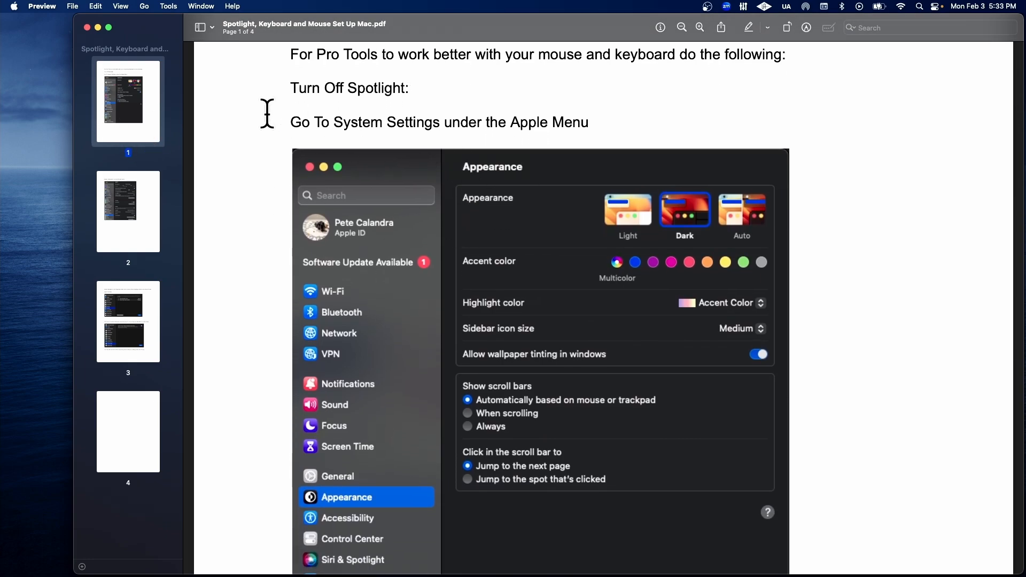
{"action": "left_click", "coordinate": [14, 6]}
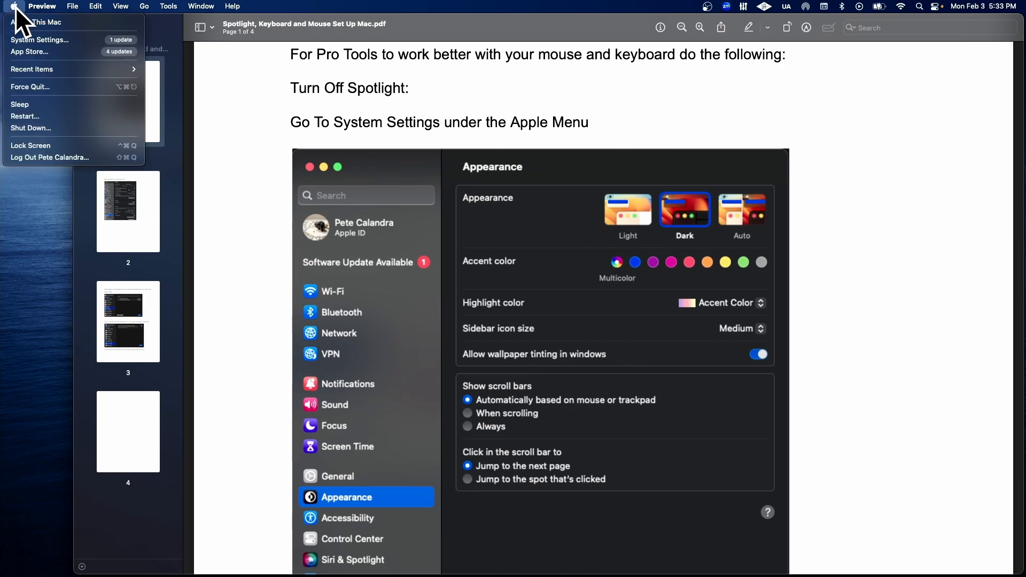
{"action": "left_click", "coordinate": [27, 39]}
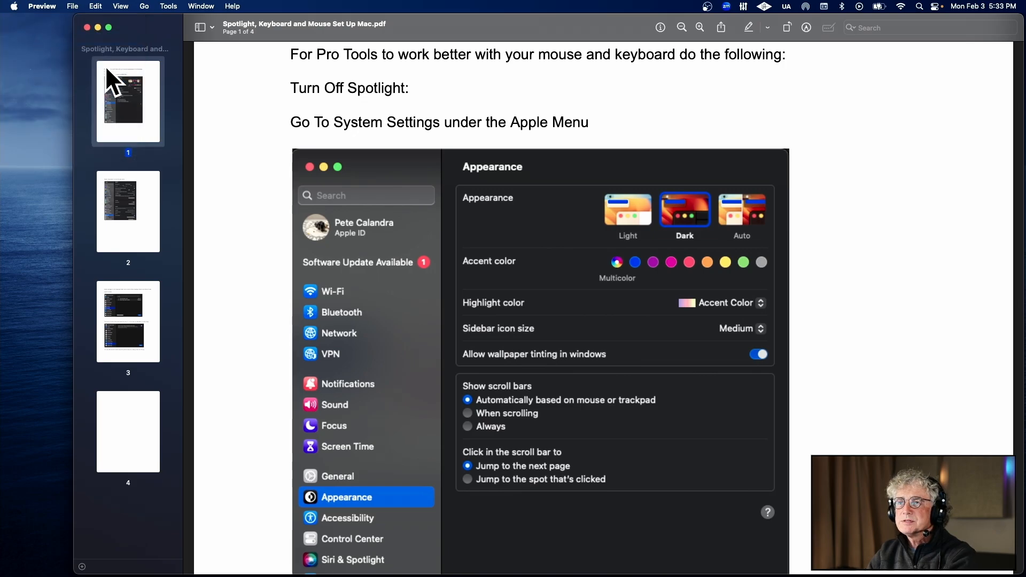
{"action": "scroll", "coordinate": [515, 219], "scroll_direction": "down", "scroll_amount": 15}
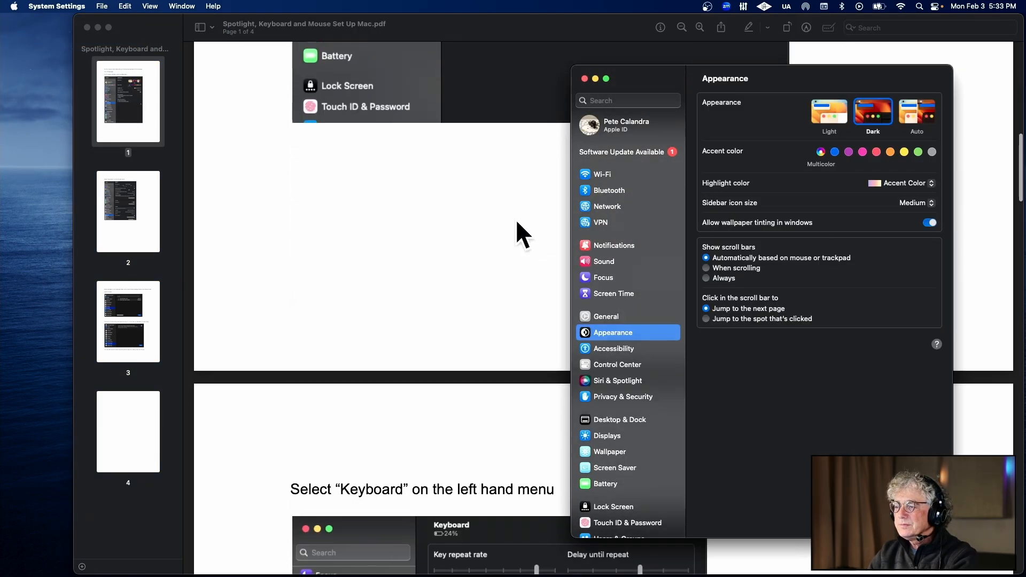
{"action": "scroll", "coordinate": [640, 309], "scroll_direction": "down", "scroll_amount": 8}
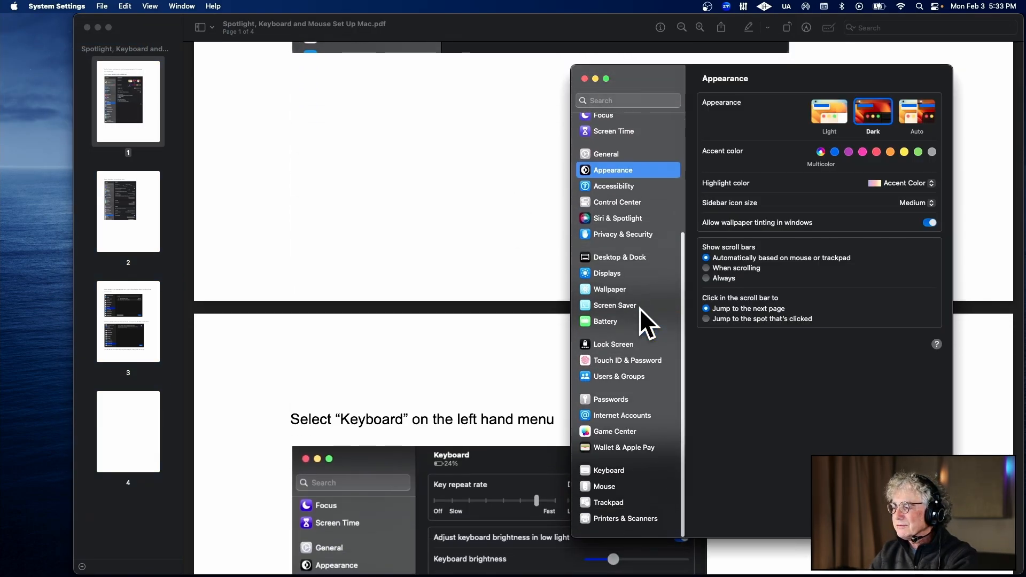
{"action": "left_click", "coordinate": [605, 476]}
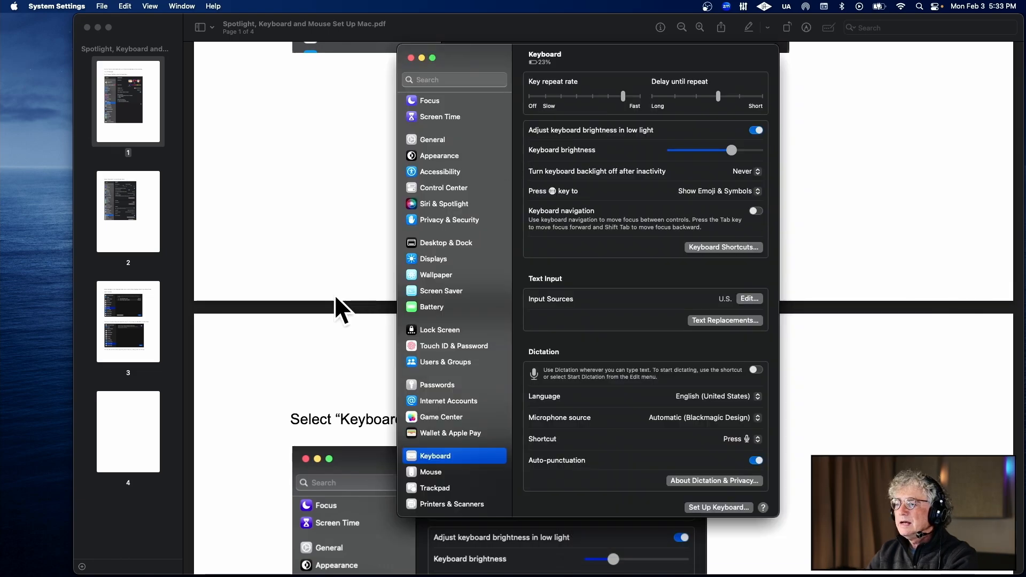
- In the keyboard shortcuts for Spotlight, leave both Show Spotlight search and Show Finder search window unchecked
{"action": "scroll", "coordinate": [335, 294], "scroll_direction": "down", "scroll_amount": 12}
{"action": "scroll", "coordinate": [338, 293], "scroll_direction": "down", "scroll_amount": 10}
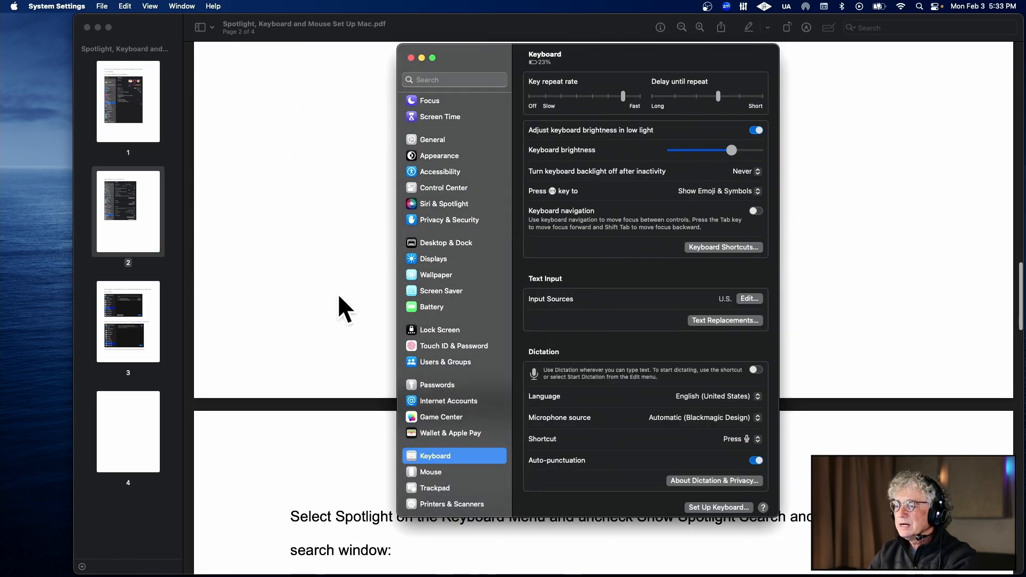
{"action": "left_click", "coordinate": [740, 247]}
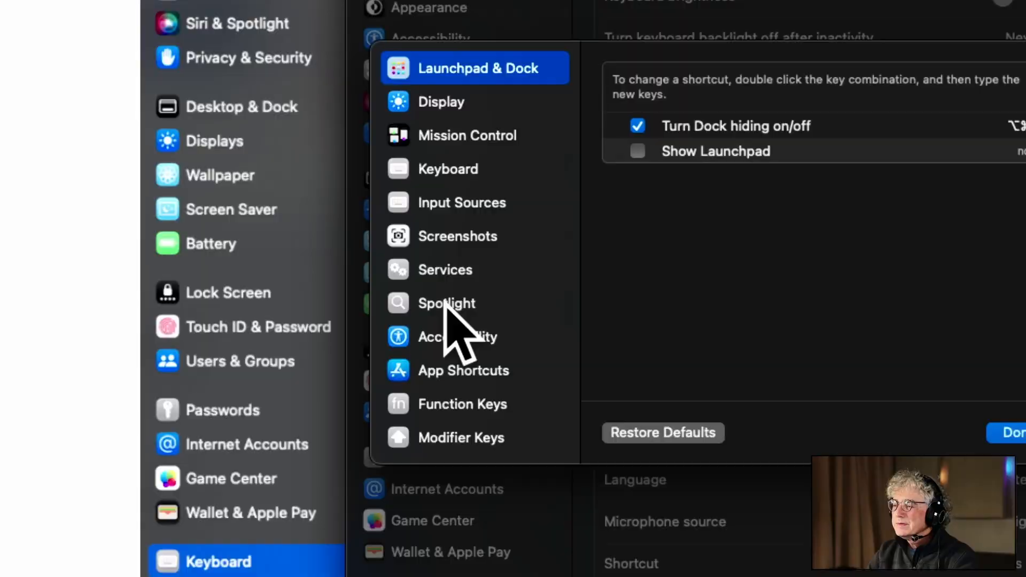
{"action": "left_click", "coordinate": [450, 308]}
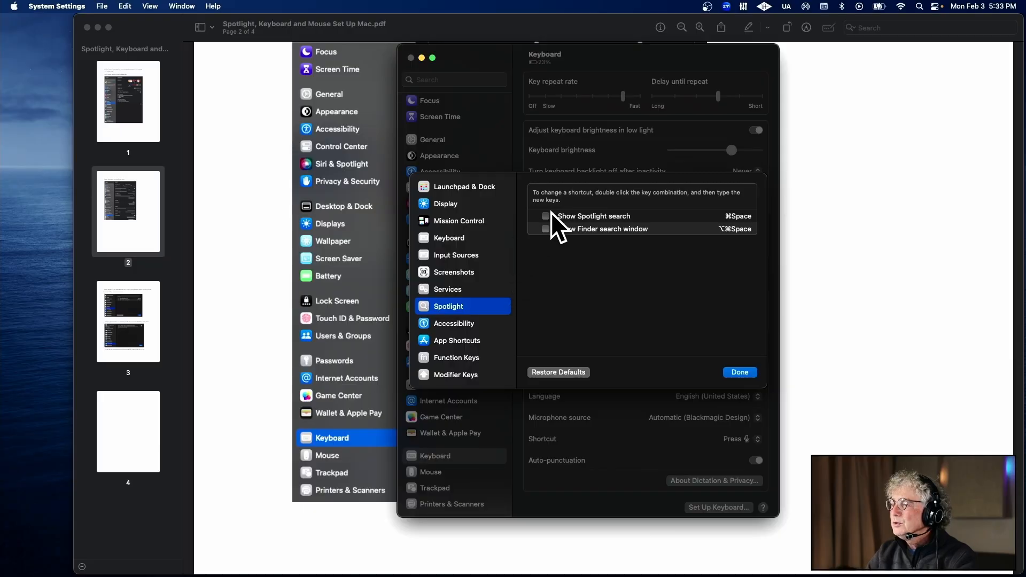
{"action": "left_click", "coordinate": [550, 214]}
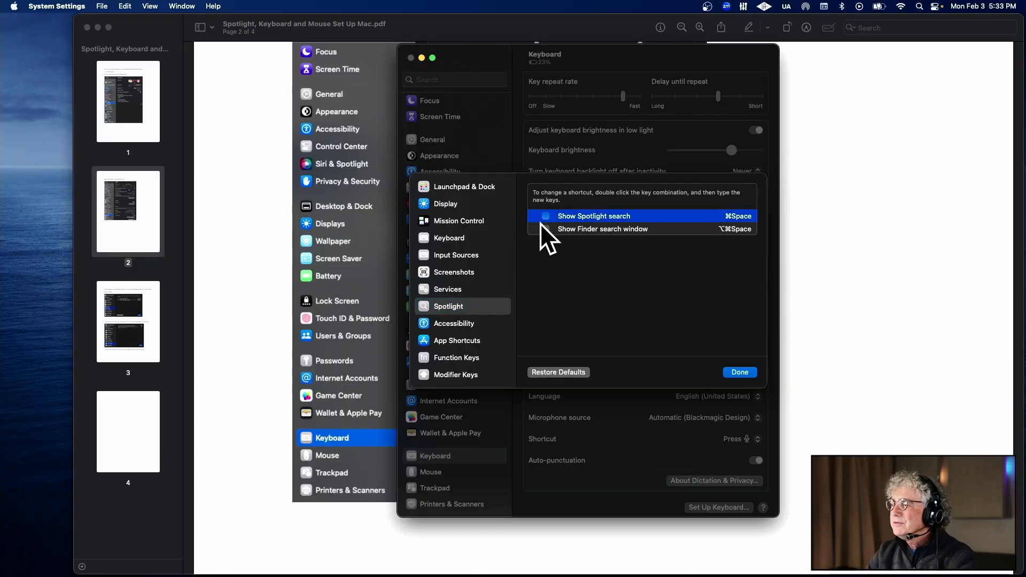
{"action": "left_click", "coordinate": [546, 229]}
{"action": "left_click", "coordinate": [545, 215]}
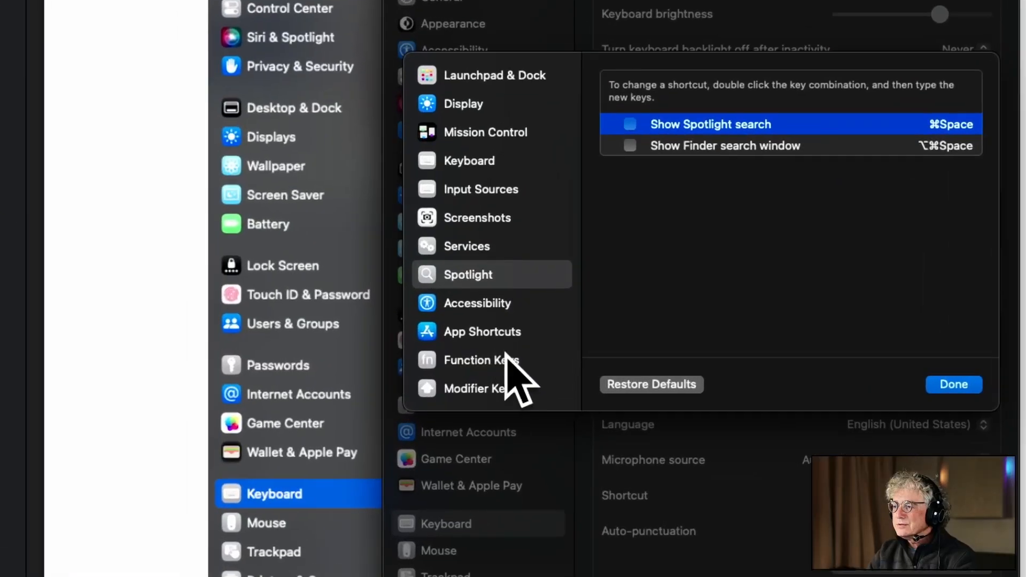
- In the Function Keys shortcuts, have "Use F1, F2, etc. keys as standard function keys" turned on and finish the shortcut setup
{"action": "left_click", "coordinate": [502, 358]}
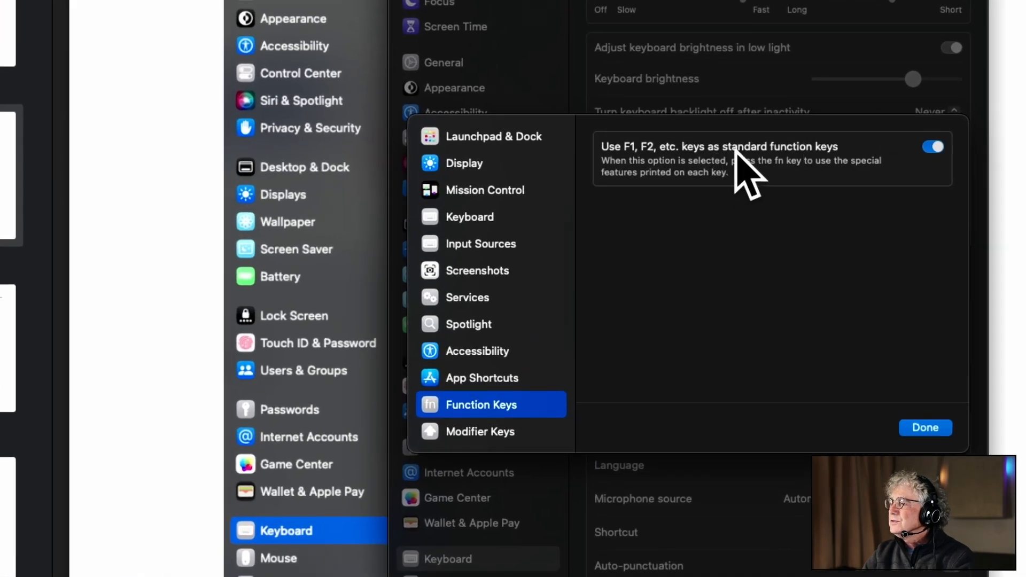
{"action": "left_click", "coordinate": [932, 146]}
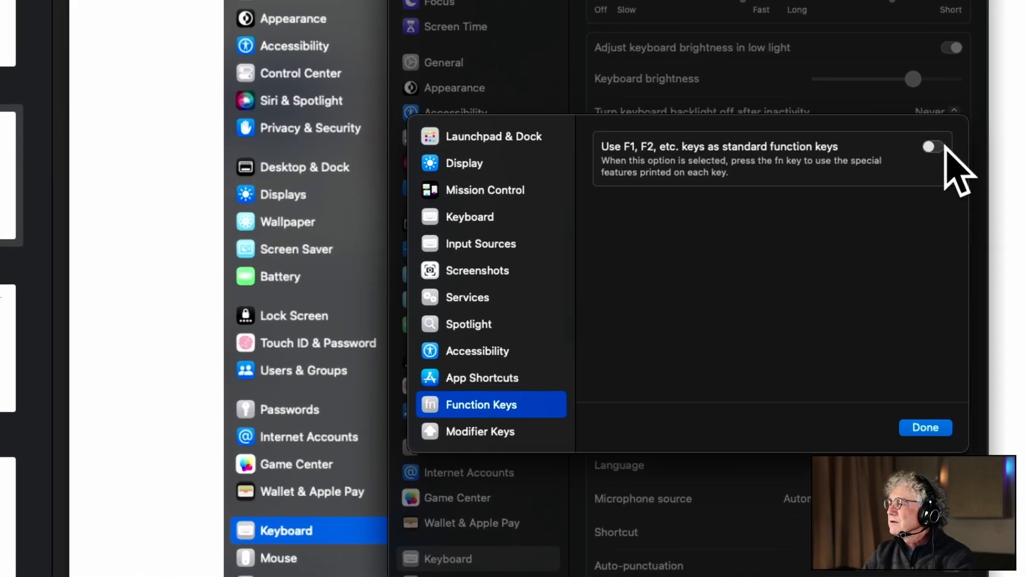
{"action": "left_click", "coordinate": [943, 148]}
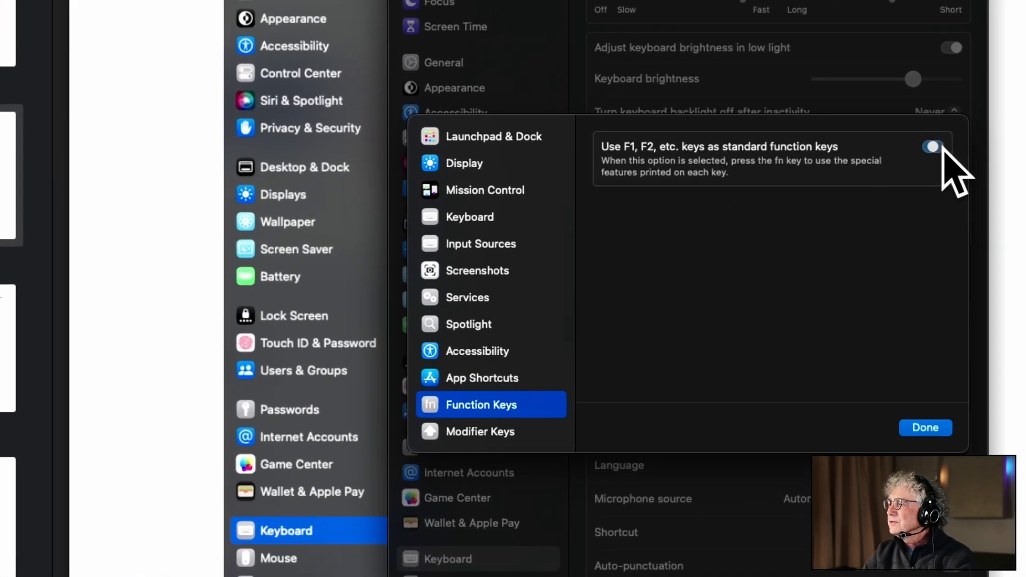
{"action": "left_click", "coordinate": [925, 428]}
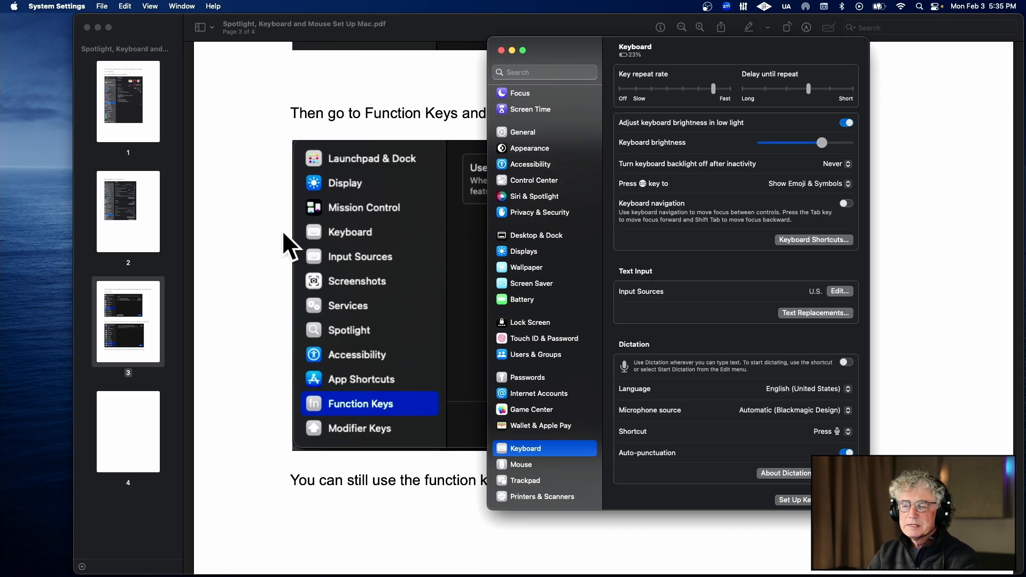
- Check the Mouse settings, closing System Settings and the keyboard and mouse setup PDF when done
{"action": "scroll", "coordinate": [444, 281], "scroll_direction": "down", "scroll_amount": 3}
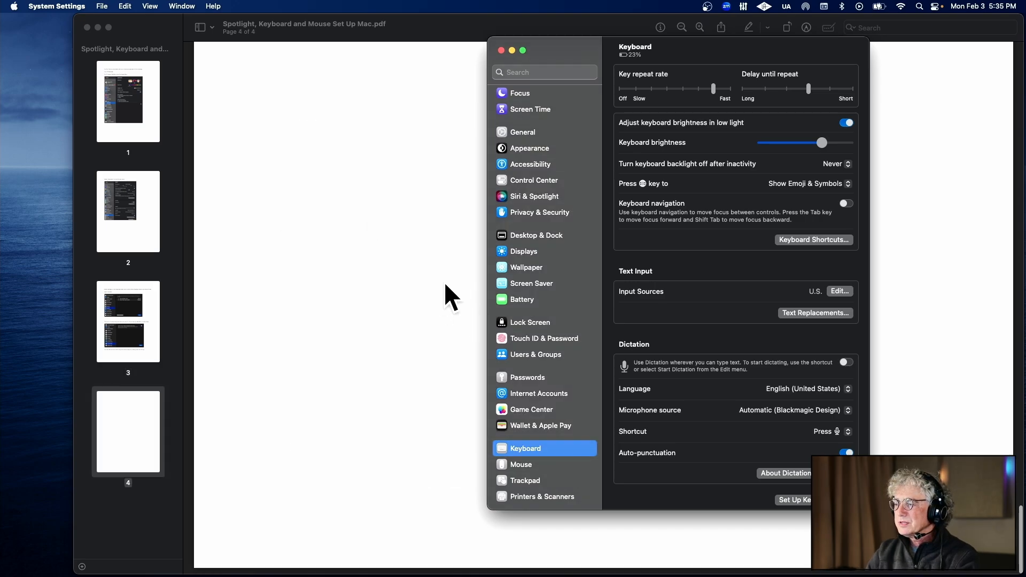
{"action": "left_click", "coordinate": [520, 464]}
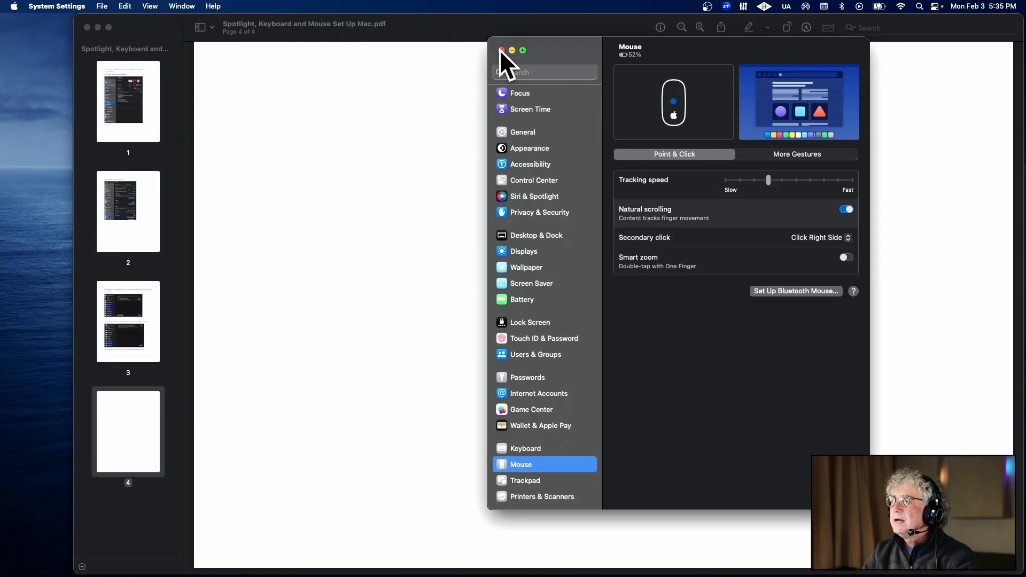
{"action": "left_click", "coordinate": [500, 49]}
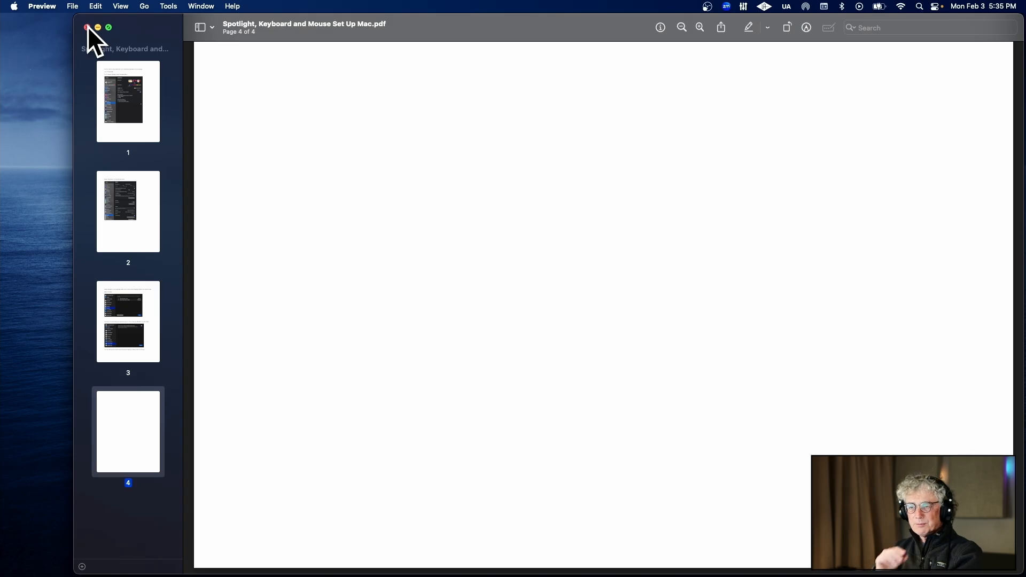
{"action": "left_click", "coordinate": [86, 27]}
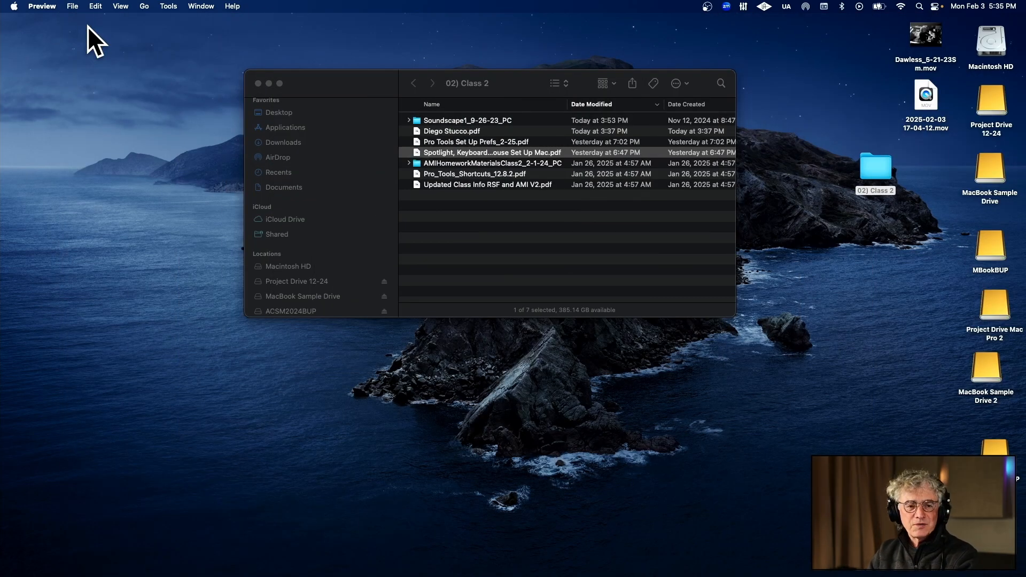
- Review the pages of Pro Tools Set Up Prefs_2-25.pdf, closing it and the 02) Class 2 folder when done
{"action": "double_click", "coordinate": [400, 110]}
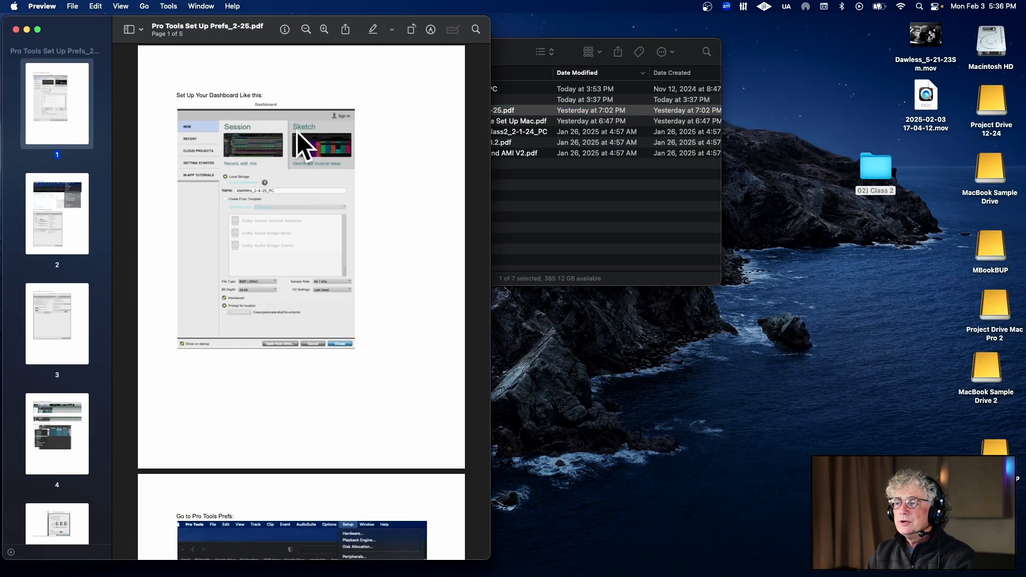
{"action": "scroll", "coordinate": [266, 274], "scroll_direction": "down", "scroll_amount": 10}
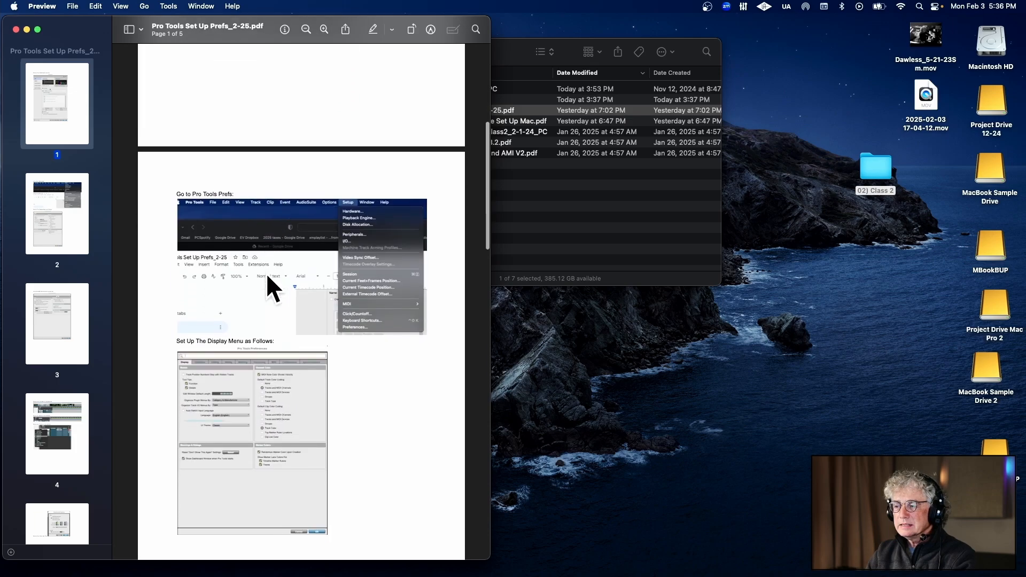
{"action": "scroll", "coordinate": [266, 273], "scroll_direction": "down", "scroll_amount": 10}
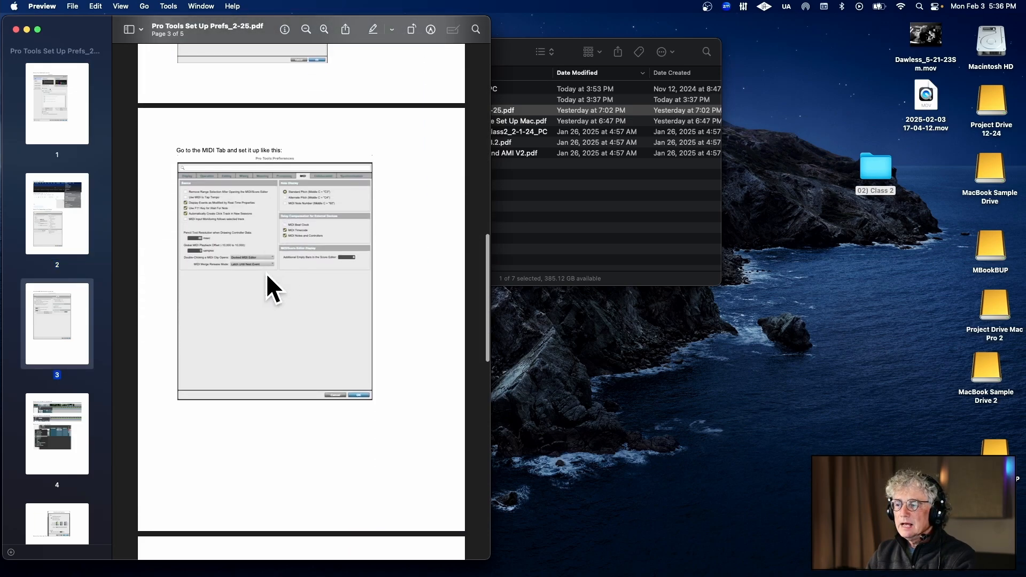
{"action": "scroll", "coordinate": [266, 273], "scroll_direction": "down", "scroll_amount": 10}
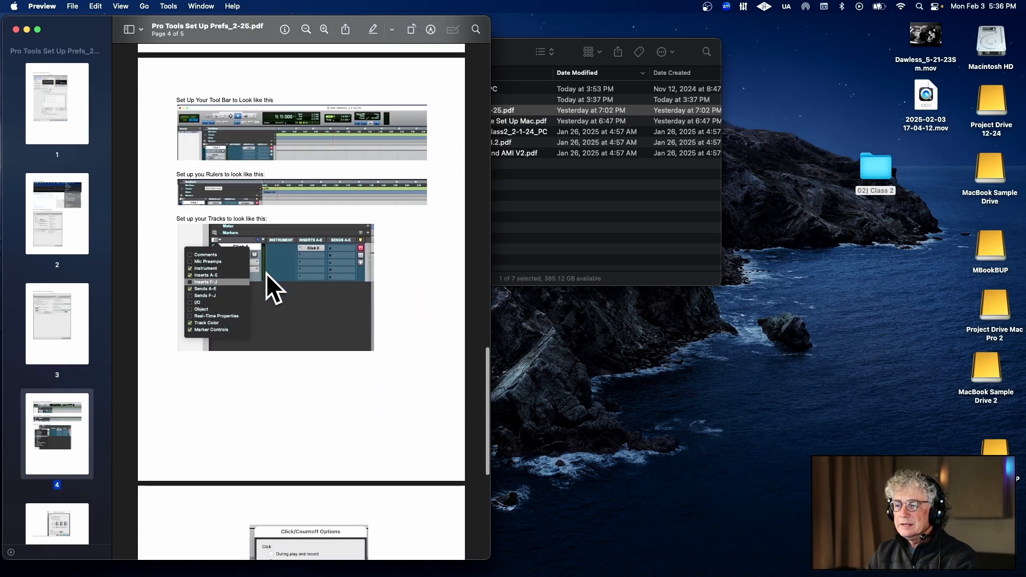
{"action": "scroll", "coordinate": [266, 274], "scroll_direction": "up", "scroll_amount": 10}
{"action": "left_click", "coordinate": [16, 30]}
{"action": "left_click", "coordinate": [472, 50]}
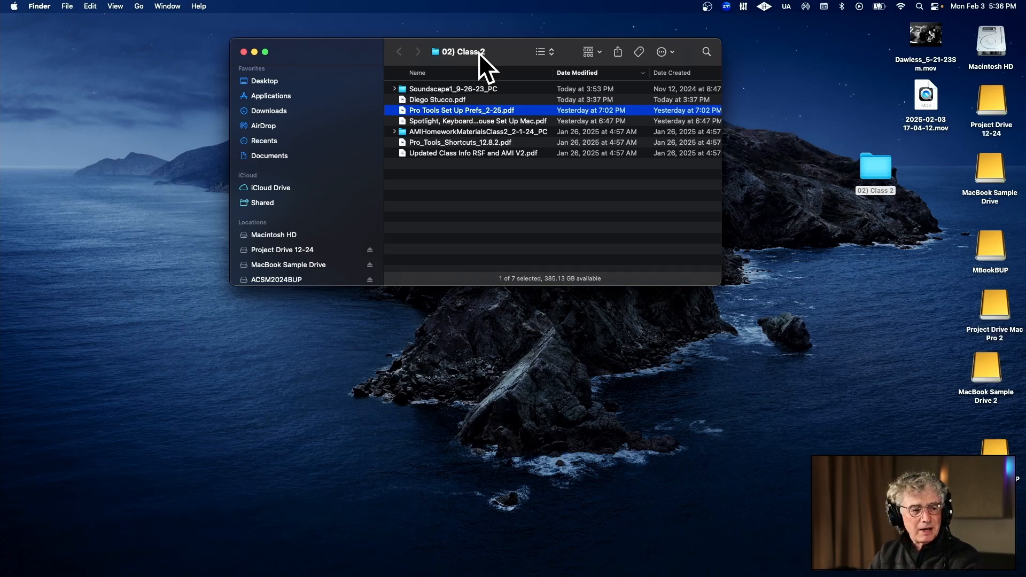
{"action": "key", "text": "super+w"}
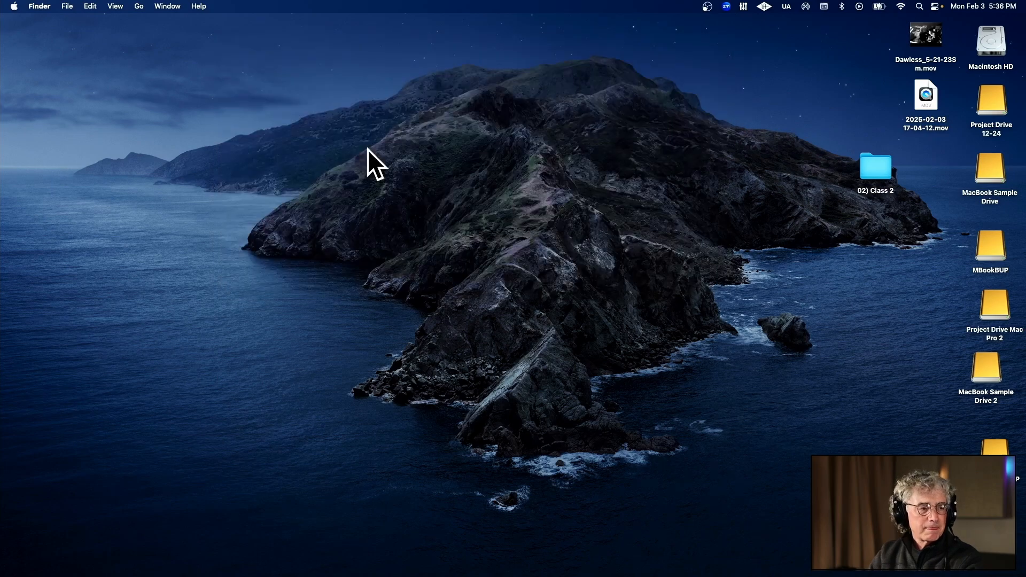
- Open the Applications folder on Macintosh HD and sort its contents by name
{"action": "double_click", "coordinate": [991, 42]}
{"action": "left_click", "coordinate": [466, 142]}
{"action": "double_click", "coordinate": [466, 142]}
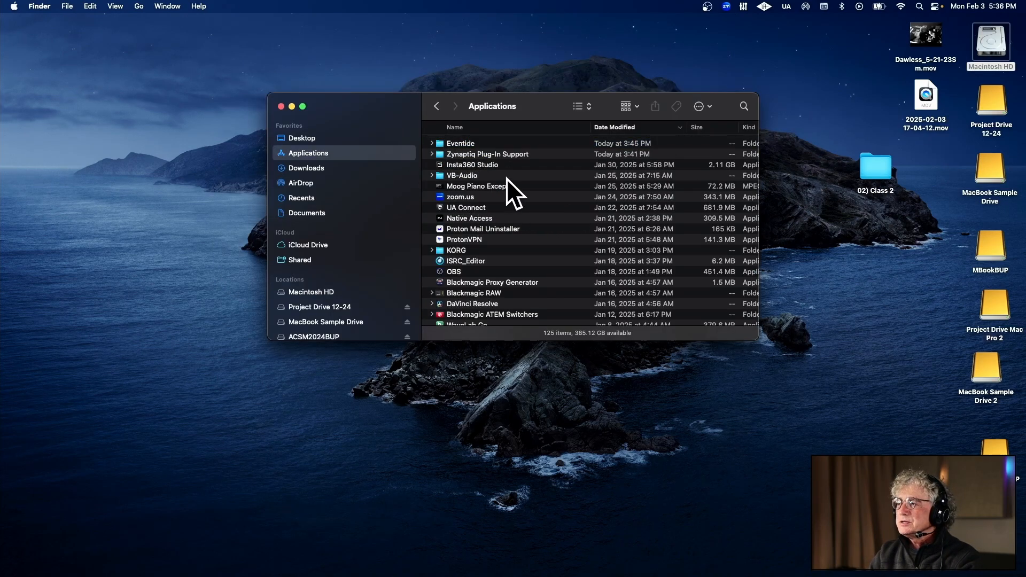
{"action": "left_click", "coordinate": [508, 126]}
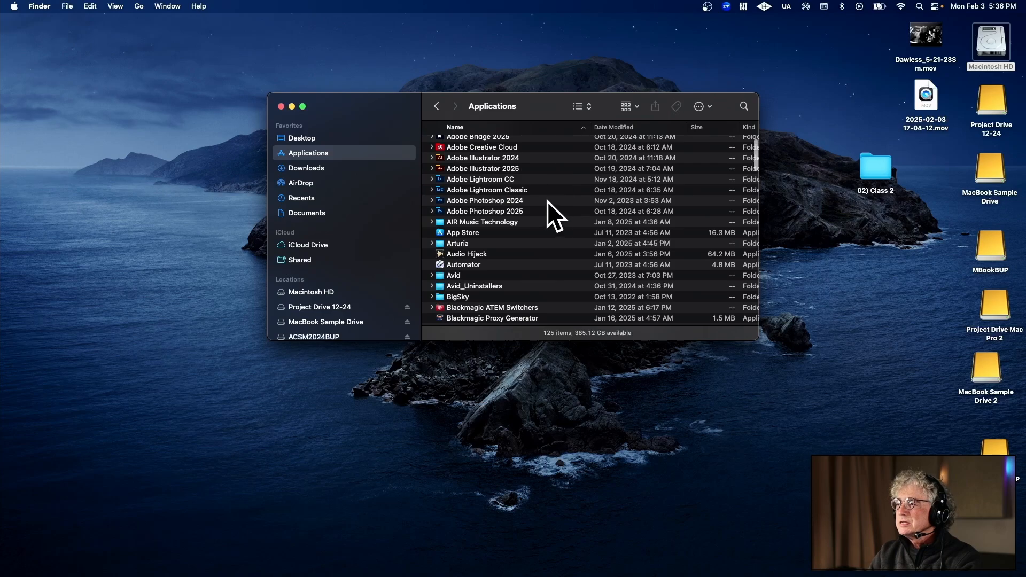
- Find the Pro Tools application in the Applications folder and select it
{"action": "scroll", "coordinate": [546, 201], "scroll_direction": "down", "scroll_amount": 10}
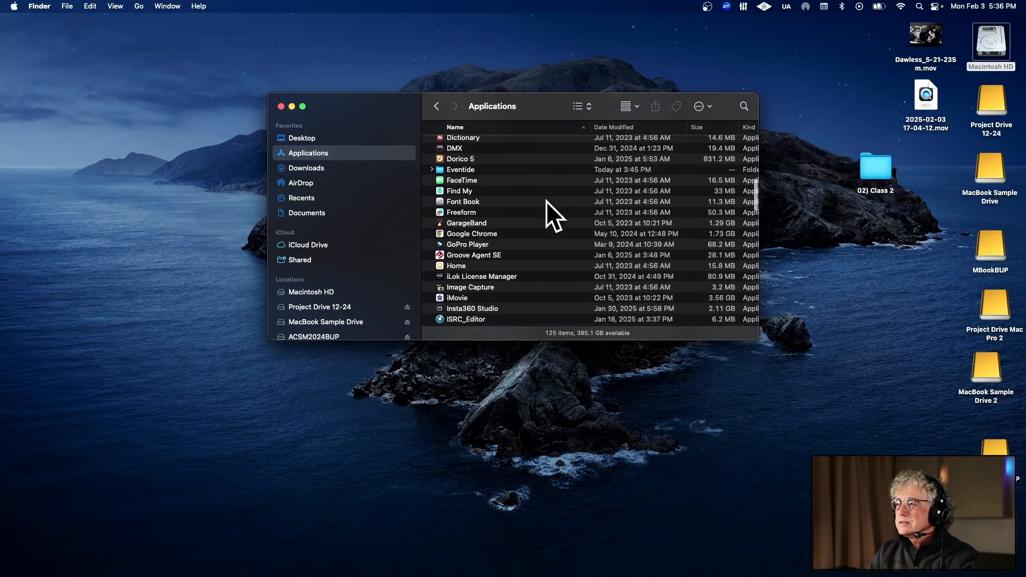
{"action": "scroll", "coordinate": [546, 201], "scroll_direction": "down", "scroll_amount": 10}
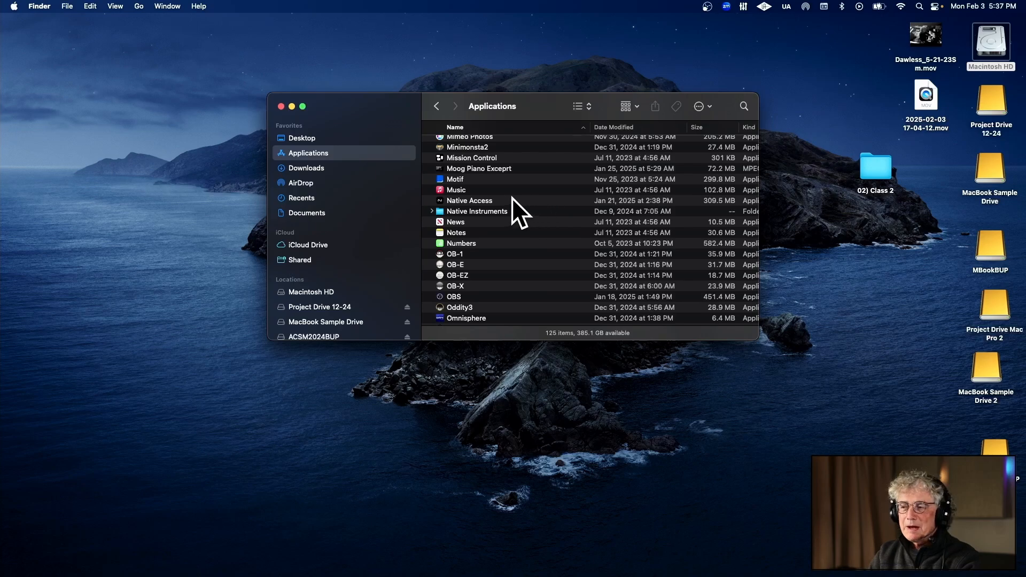
{"action": "scroll", "coordinate": [505, 188], "scroll_direction": "down", "scroll_amount": 10}
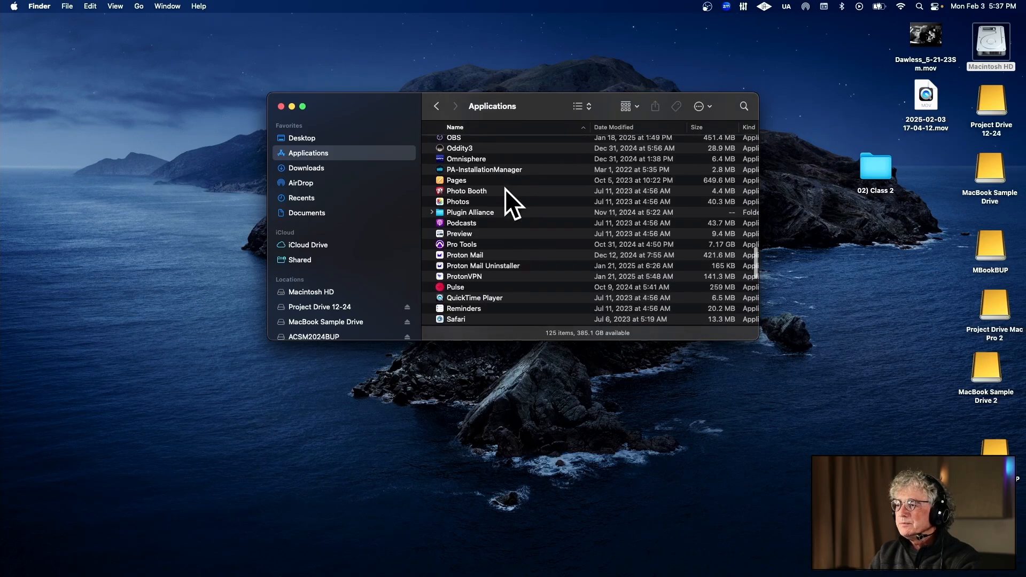
{"action": "scroll", "coordinate": [505, 188], "scroll_direction": "down", "scroll_amount": 3}
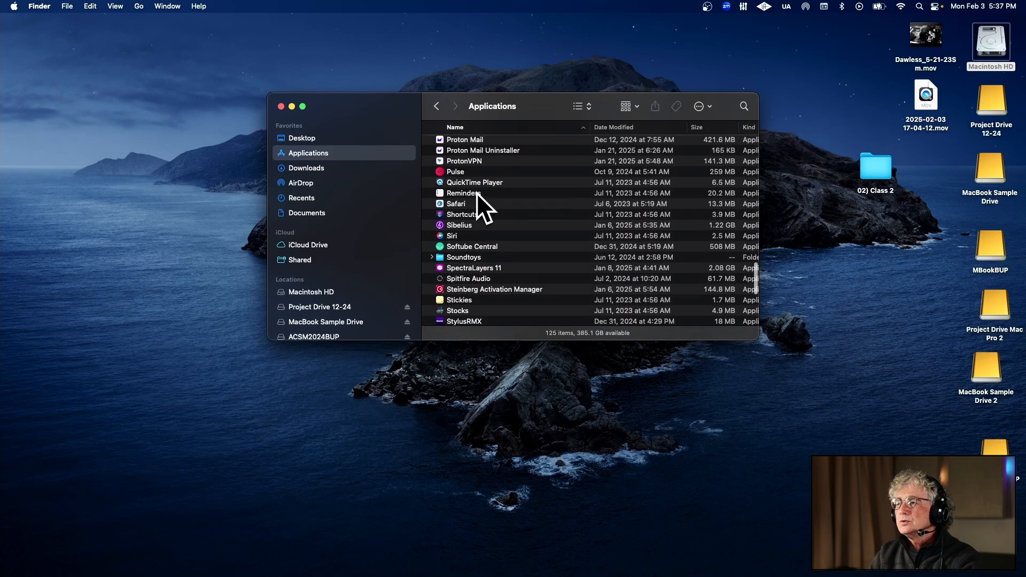
{"action": "scroll", "coordinate": [493, 256], "scroll_direction": "down", "scroll_amount": 10}
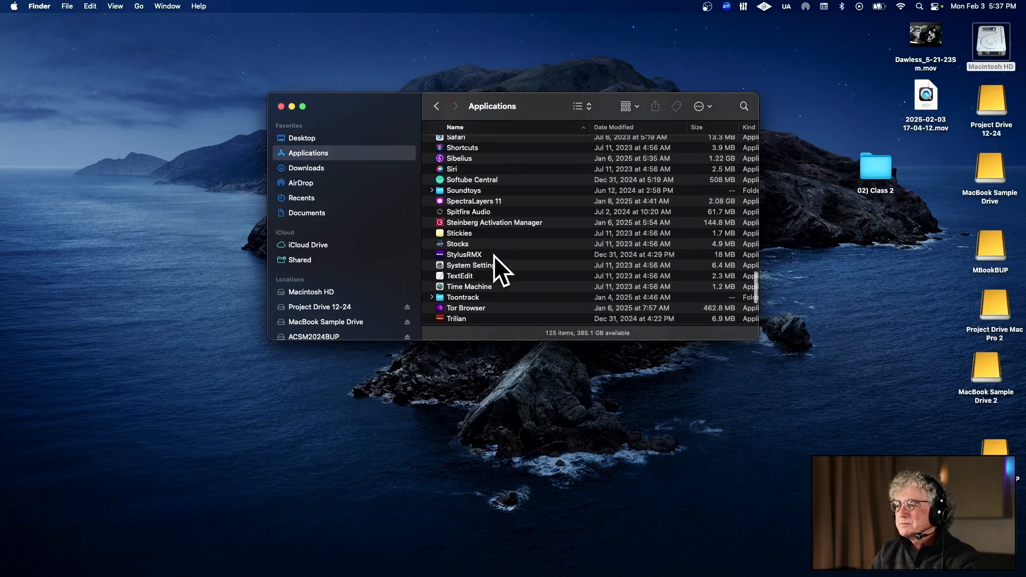
{"action": "scroll", "coordinate": [494, 255], "scroll_direction": "up", "scroll_amount": 10}
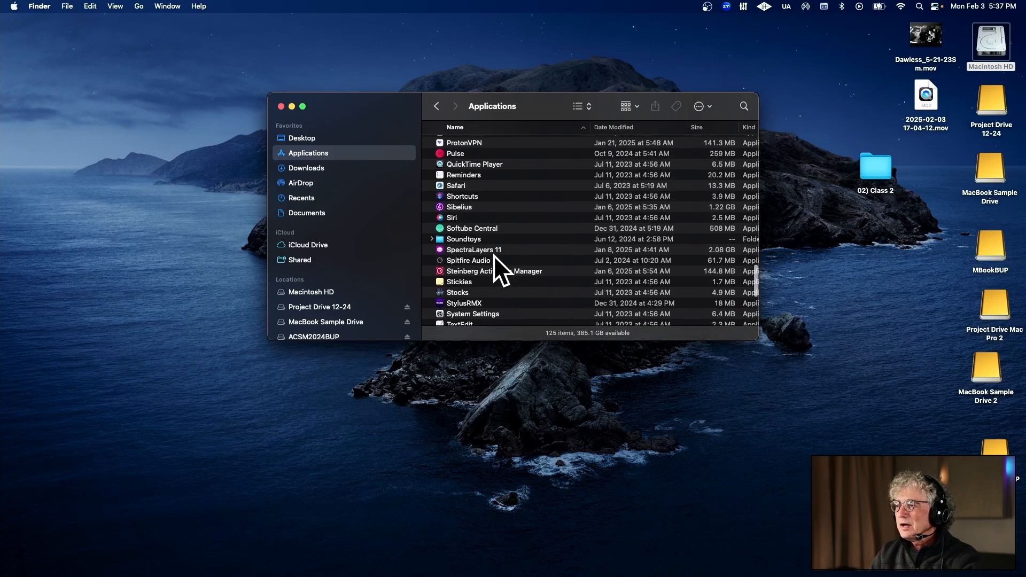
{"action": "scroll", "coordinate": [494, 256], "scroll_direction": "up", "scroll_amount": 1}
{"action": "left_click", "coordinate": [455, 198]}
{"action": "scroll", "coordinate": [449, 192], "scroll_direction": "down", "scroll_amount": 2}
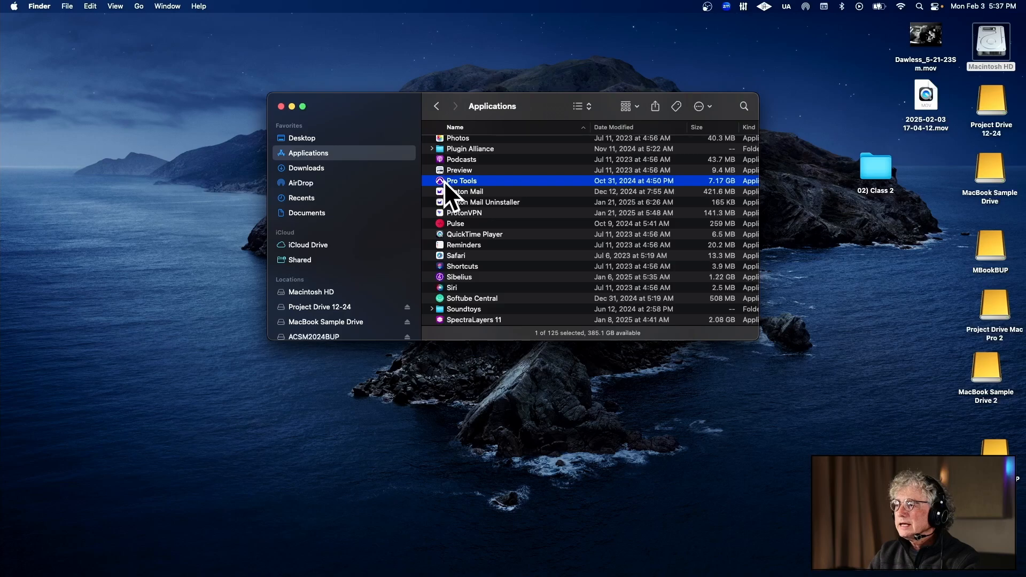
- Launch Pro Tools, closing the Applications window, and name the new session Test_2-3-25_PC
{"action": "mouse_move", "coordinate": [494, 575]}
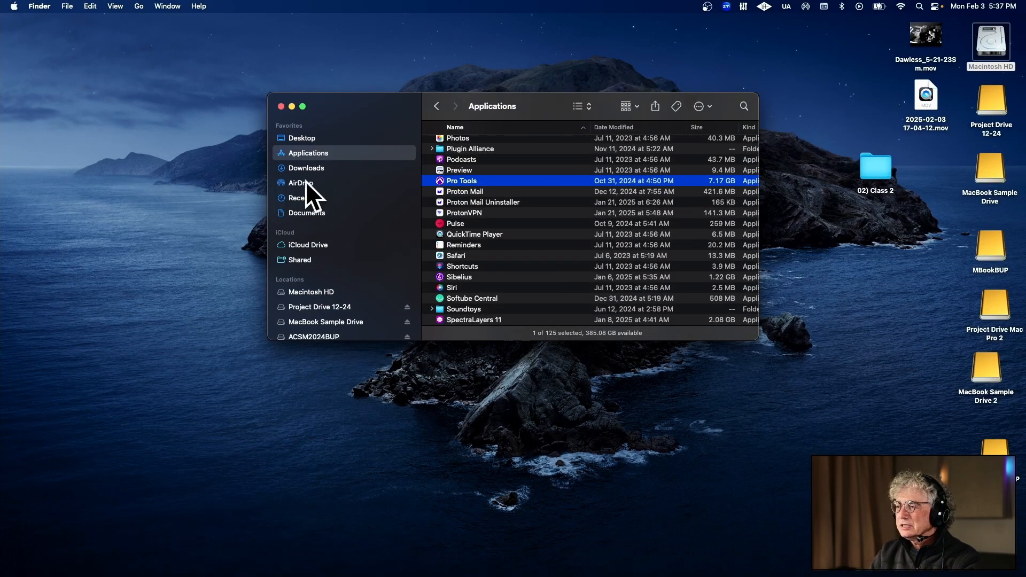
{"action": "left_click", "coordinate": [281, 106]}
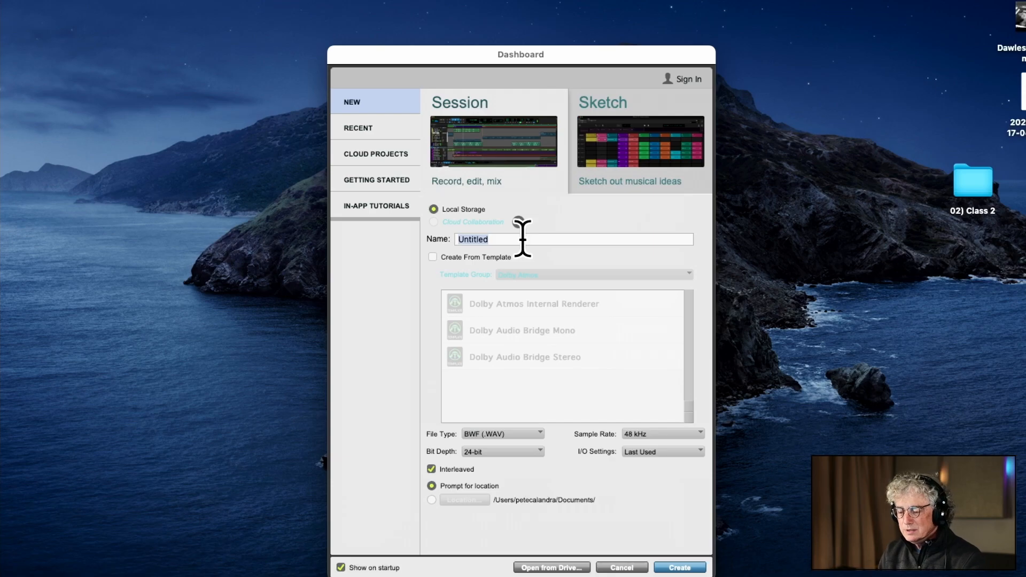
{"action": "type", "text": "Test_2-"}
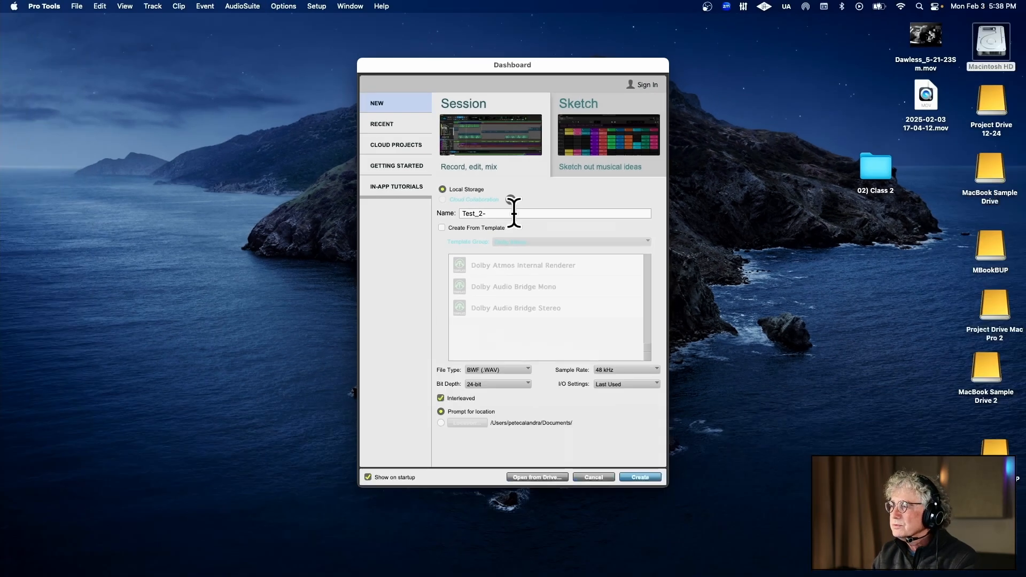
{"action": "type", "text": "3-25_PC"}
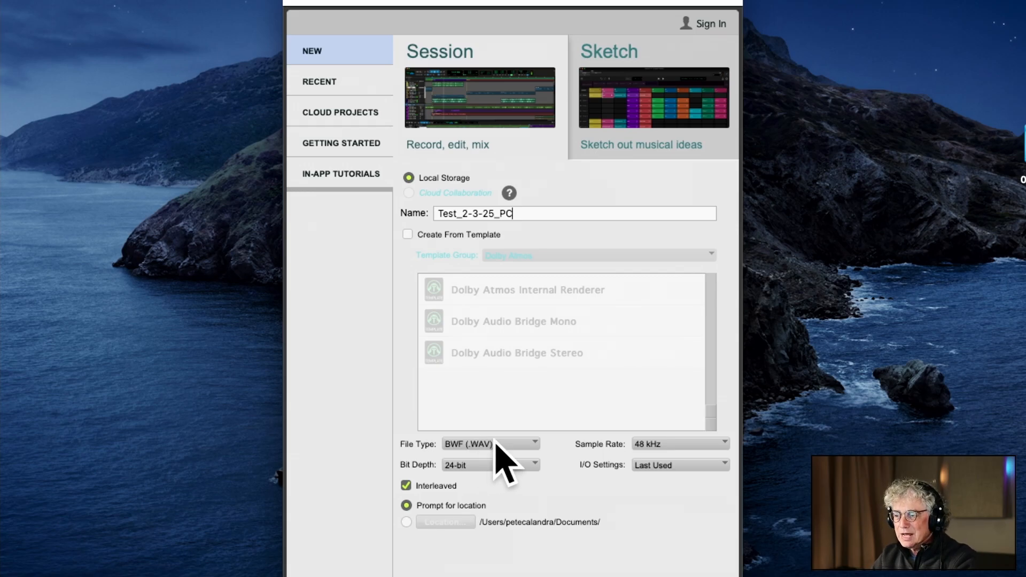
- Switch the session's file type to AIFF and back to BWF (.WAV)
{"action": "left_click", "coordinate": [523, 445]}
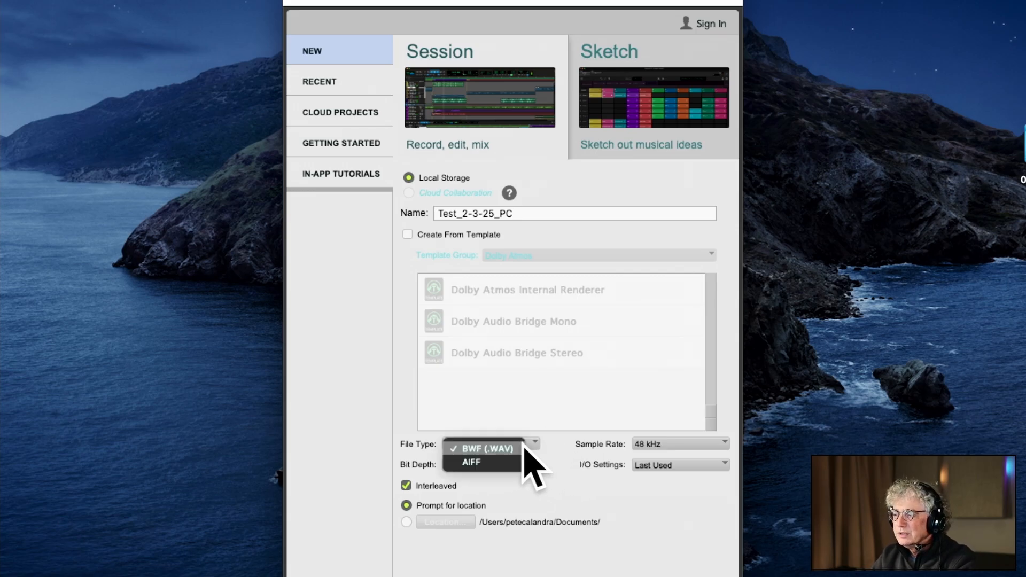
{"action": "left_click", "coordinate": [513, 462]}
{"action": "left_click", "coordinate": [512, 446]}
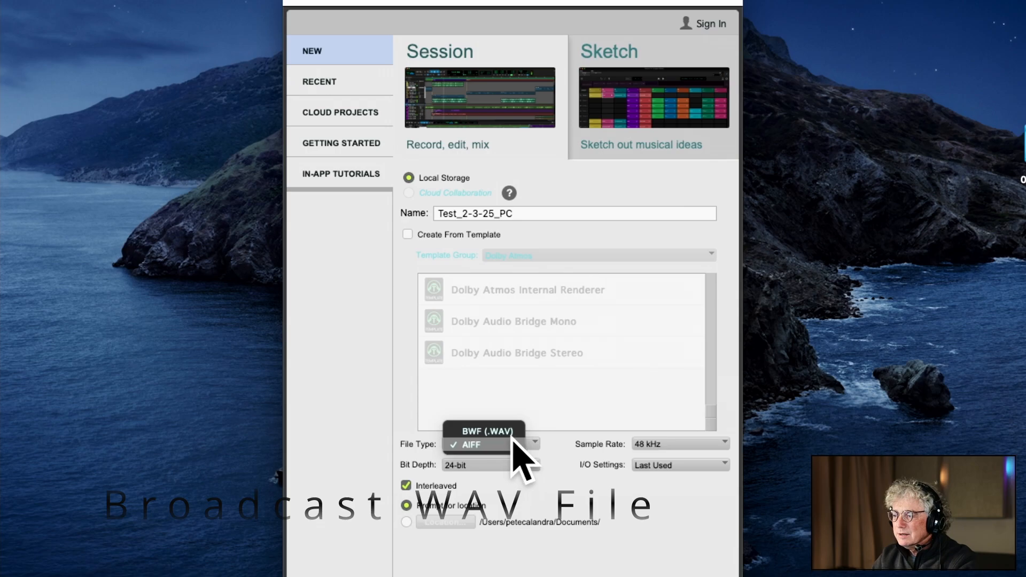
{"action": "left_click", "coordinate": [512, 430]}
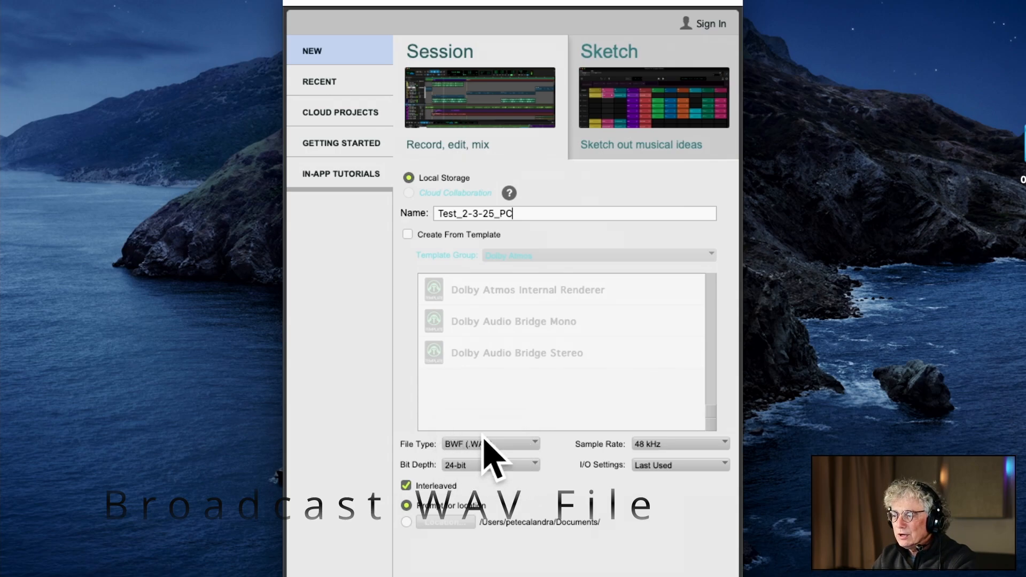
- Set the session's sample rate to 44.1 kHz with interleaved files and move the Dashboard aside
{"action": "left_click", "coordinate": [681, 444]}
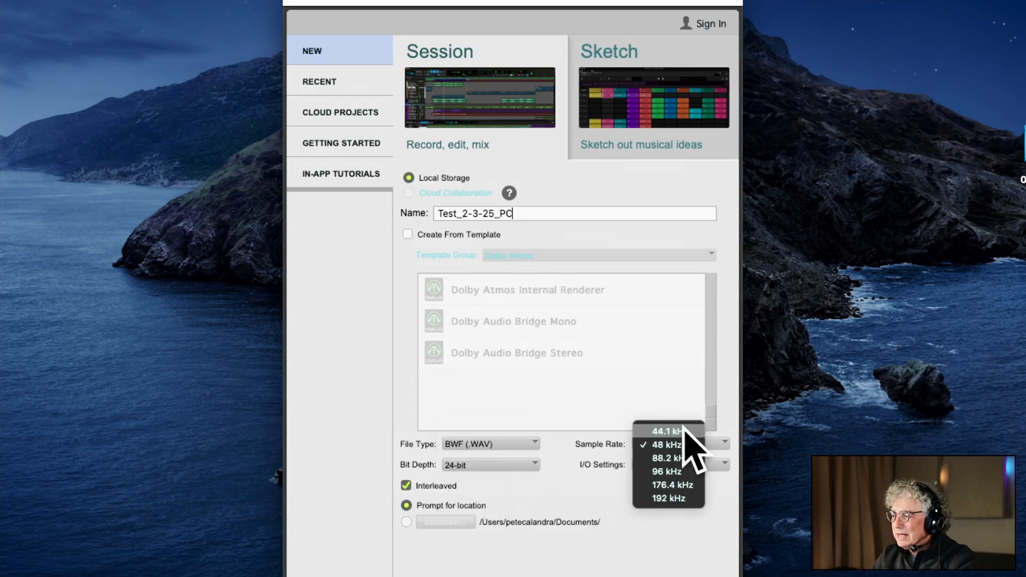
{"action": "left_click", "coordinate": [683, 429]}
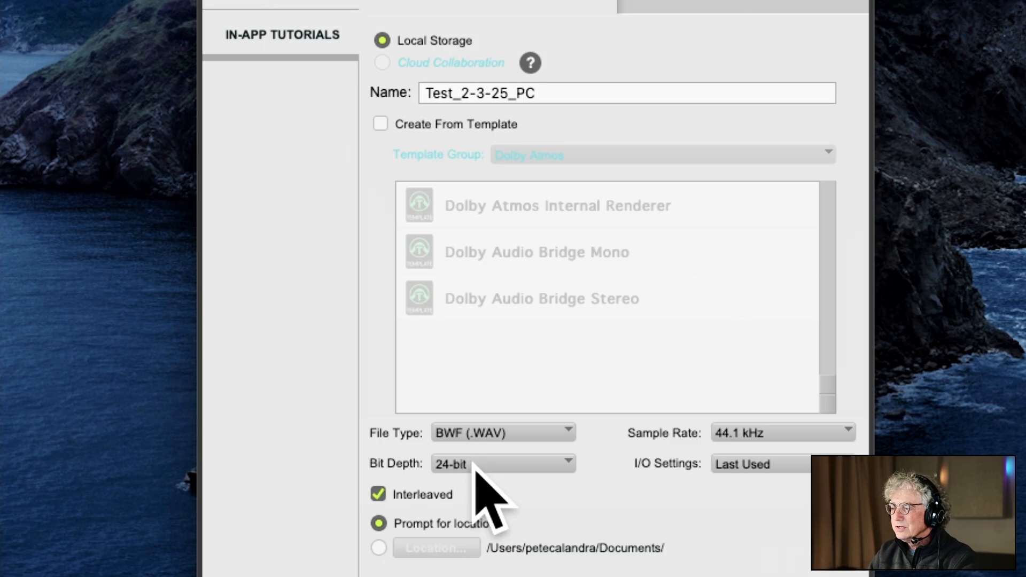
{"action": "left_click", "coordinate": [381, 497]}
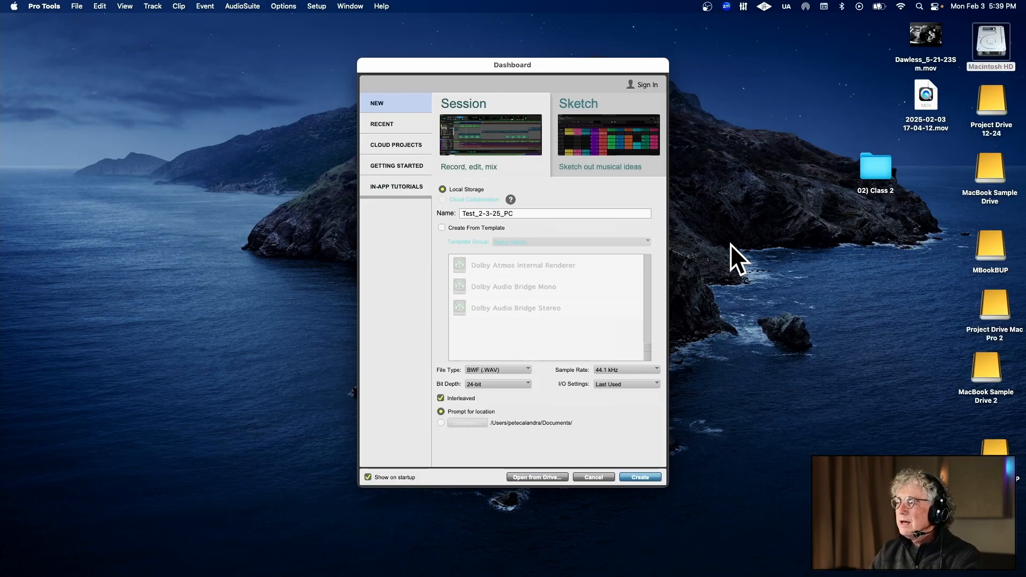
{"action": "left_click_drag", "start_coordinate": [569, 55], "coordinate": [485, 62]}
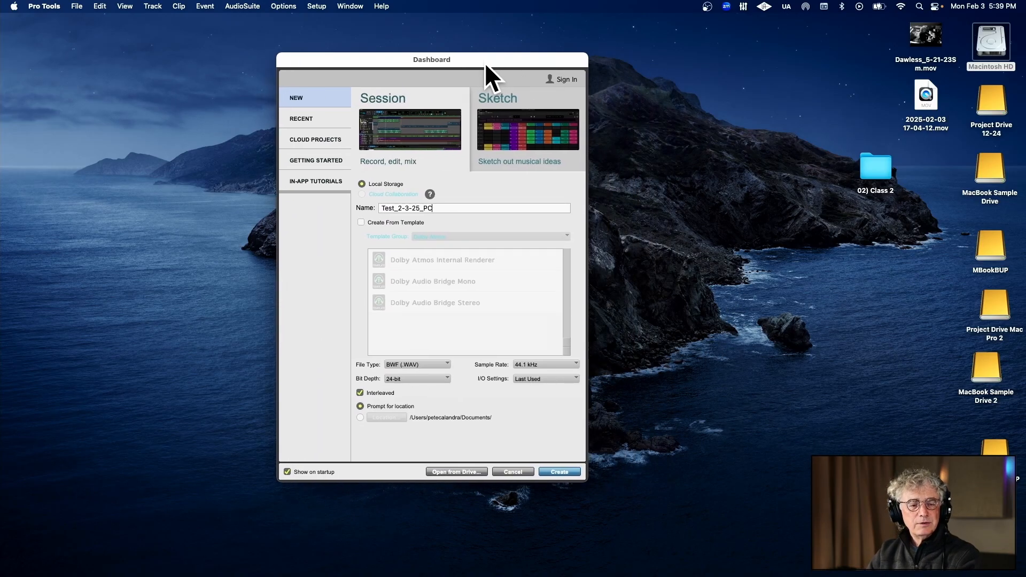
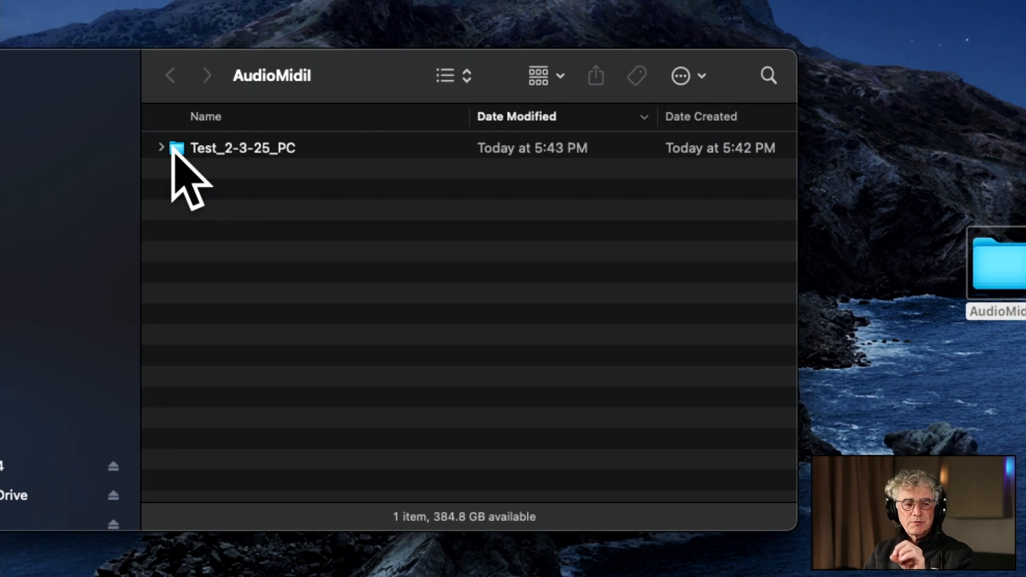
- Expand the Test_2-3-25_PC session folder inside the AudioMidiI folder to show its contents
{"action": "scroll", "coordinate": [172, 155], "scroll_direction": "right", "scroll_amount": 2}
{"action": "scroll", "coordinate": [202, 160], "scroll_direction": "left", "scroll_amount": 2}
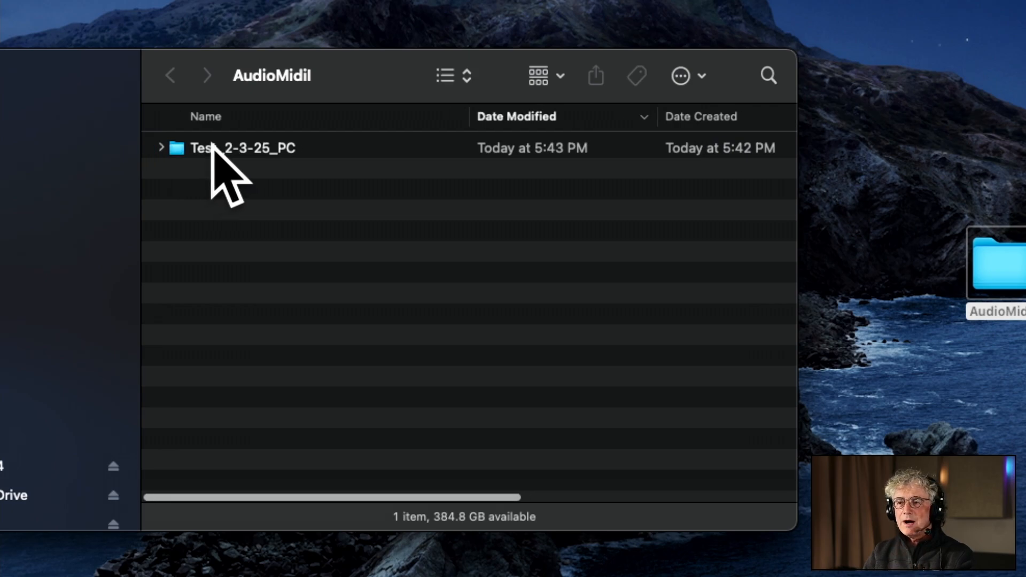
{"action": "left_click", "coordinate": [162, 148]}
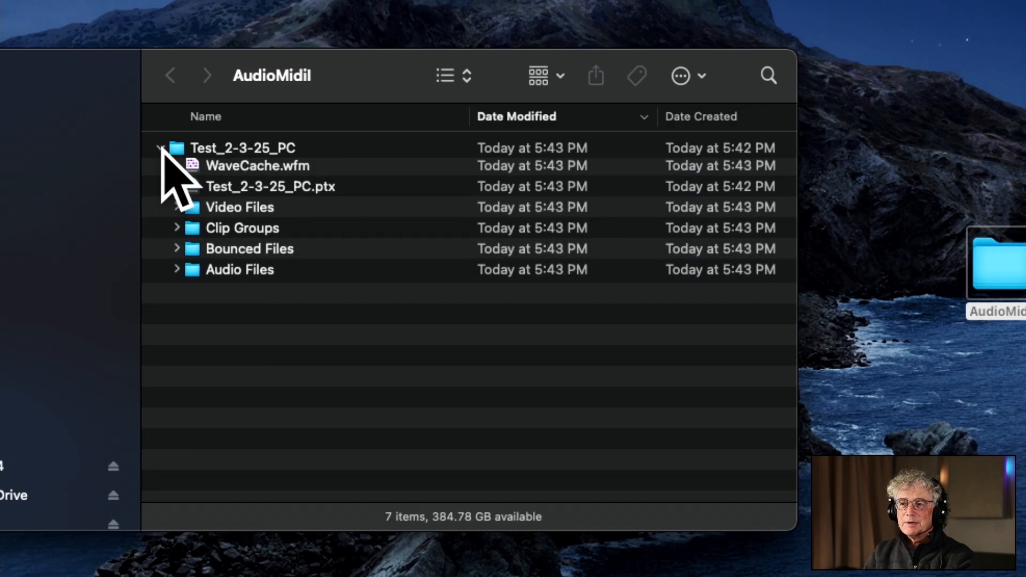
{"action": "left_click", "coordinate": [164, 148]}
{"action": "left_click", "coordinate": [173, 147]}
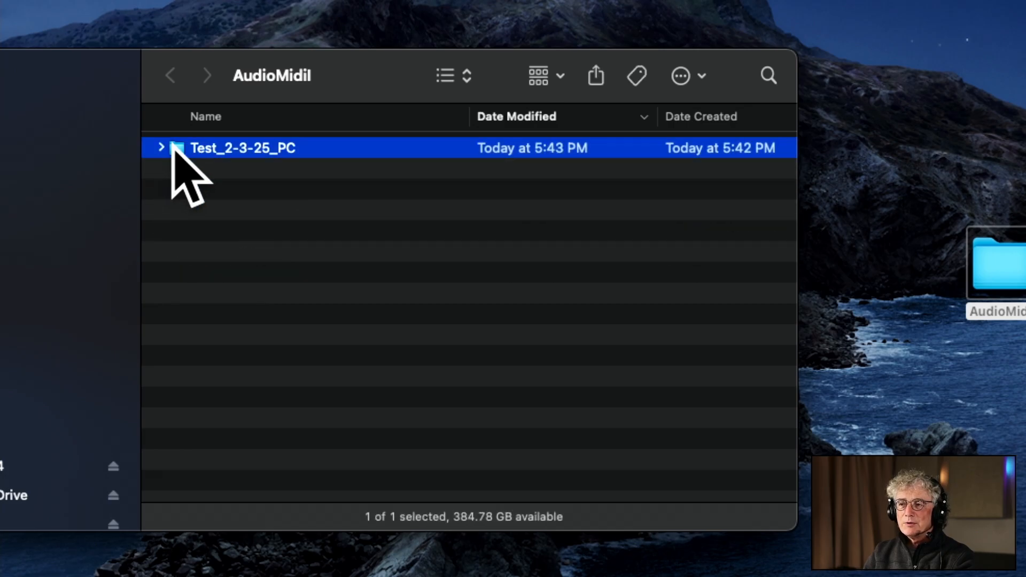
{"action": "key", "text": "Right"}
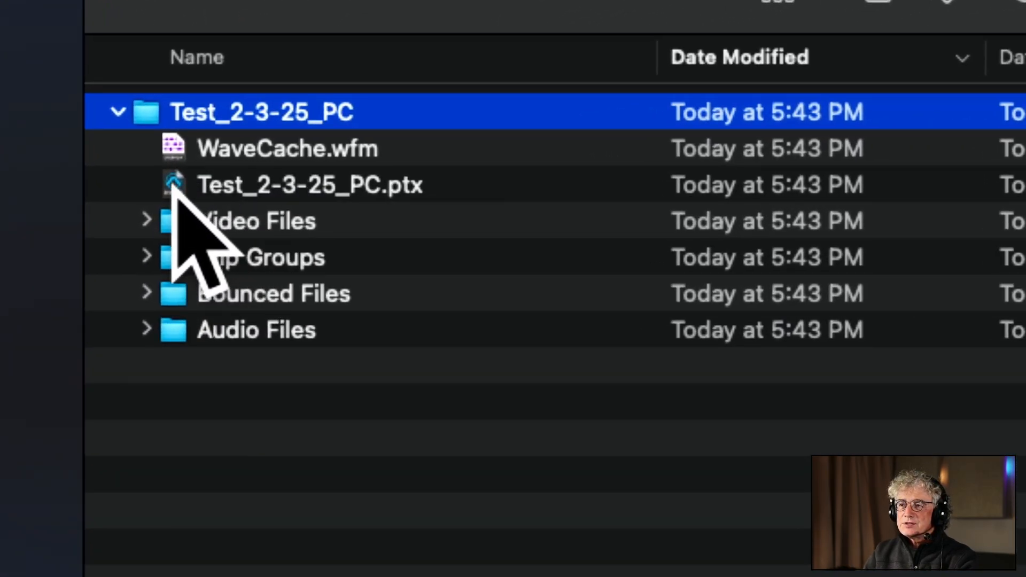
- Point out the Test_2-3-25_PC.ptx session file and the WaveCache.wfm file by selecting each in turn
{"action": "left_click", "coordinate": [179, 185]}
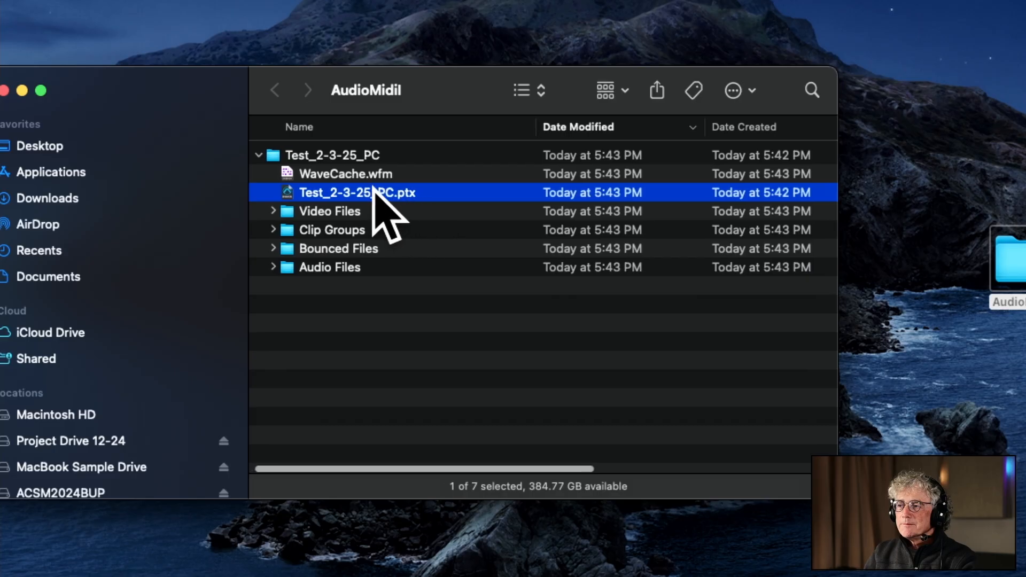
{"action": "left_click", "coordinate": [299, 155]}
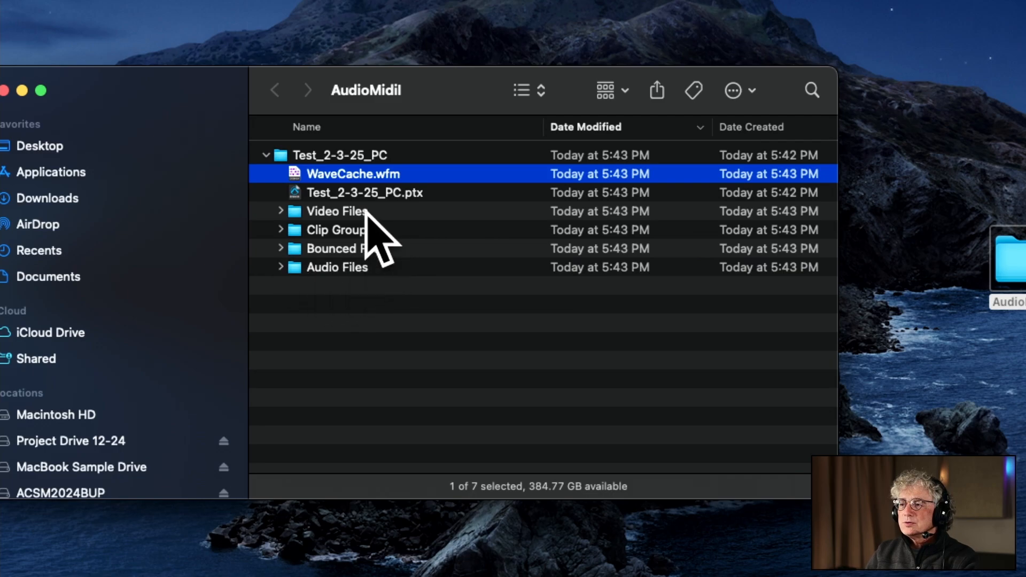
{"action": "scroll", "coordinate": [382, 254], "scroll_direction": "right", "scroll_amount": 1}
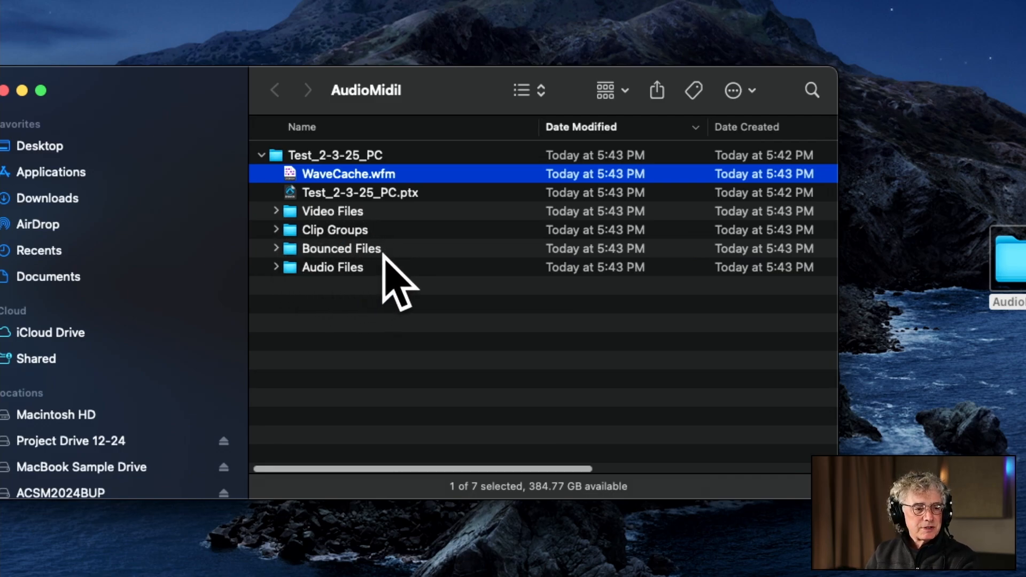
{"action": "scroll", "coordinate": [381, 252], "scroll_direction": "left", "scroll_amount": 1}
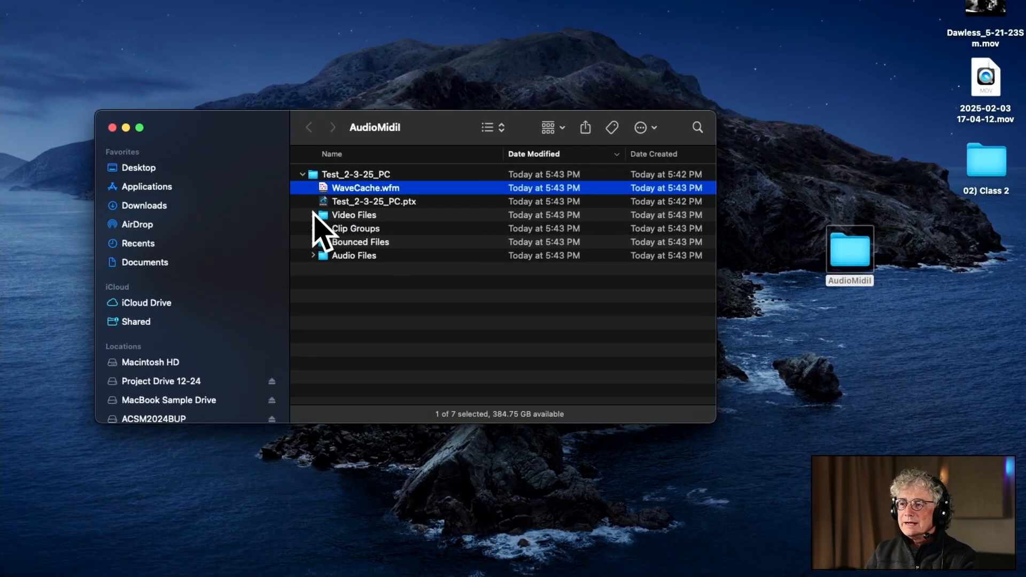
- Look inside the session's Video Files folder and return to the AudioMidiI folder
{"action": "left_click", "coordinate": [264, 197]}
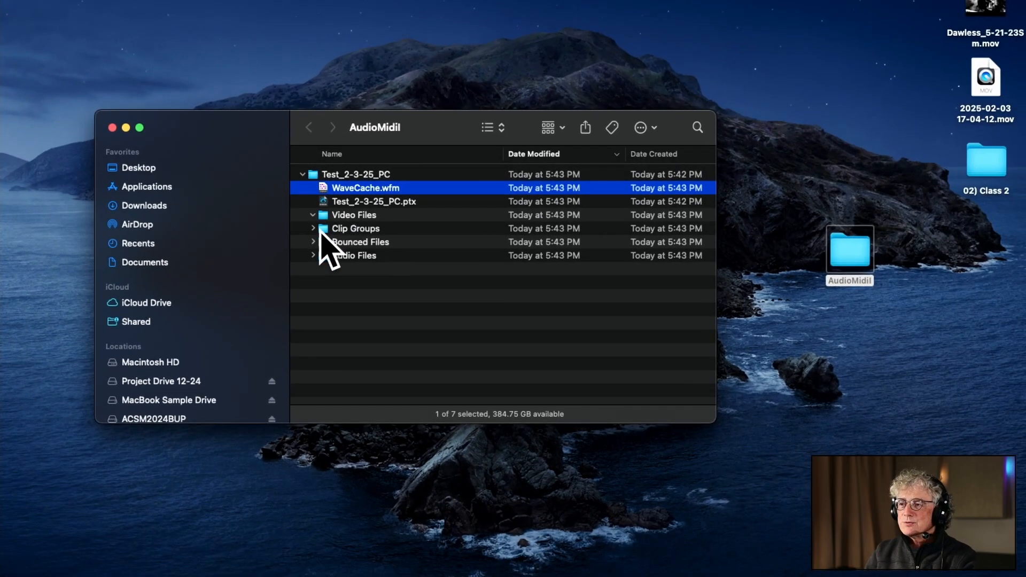
{"action": "double_click", "coordinate": [325, 215]}
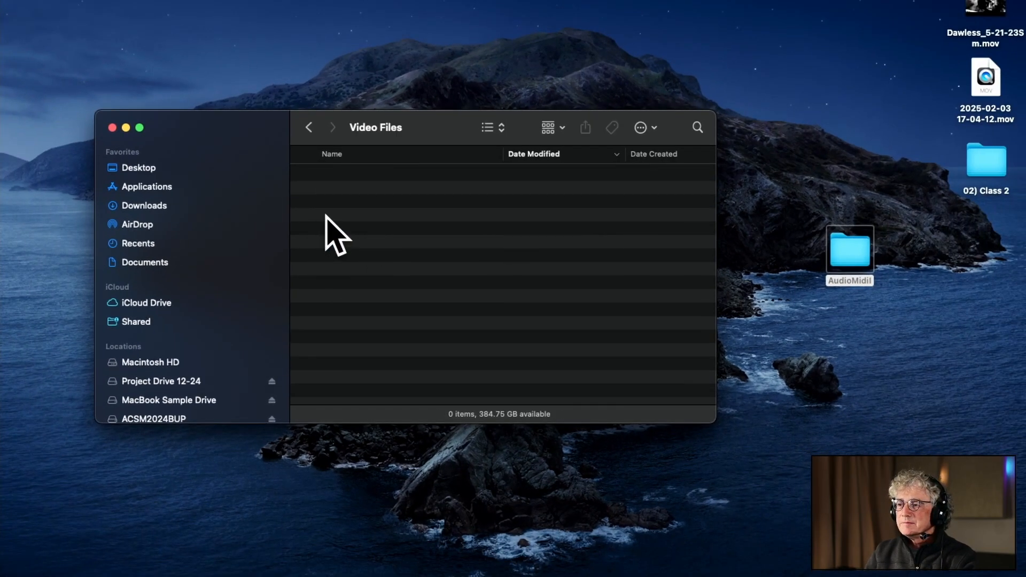
{"action": "left_click", "coordinate": [309, 128]}
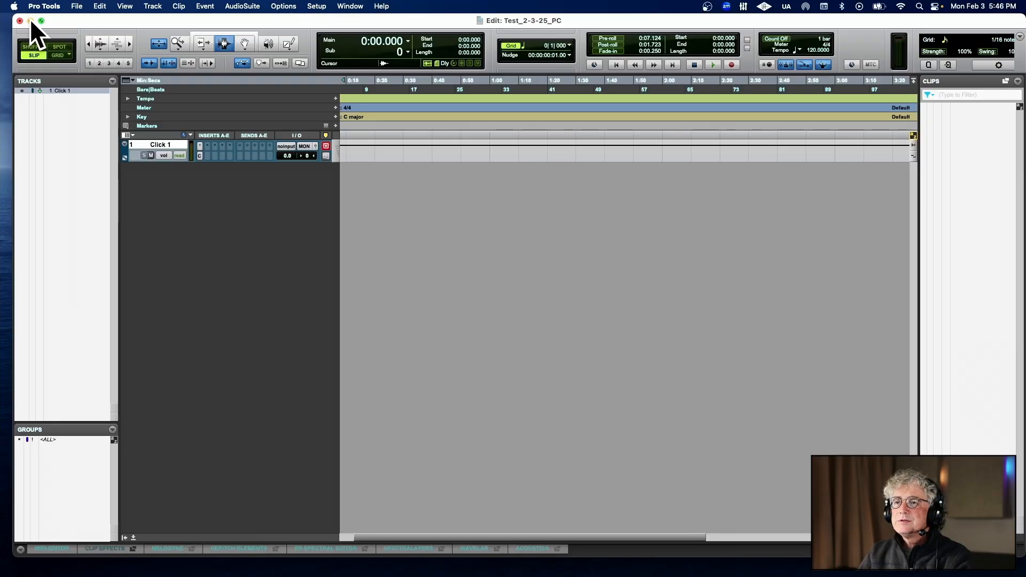
- Minimize the Edit window and close the Test_2-3-25_PC session, saving its changes
{"action": "left_click", "coordinate": [30, 20]}
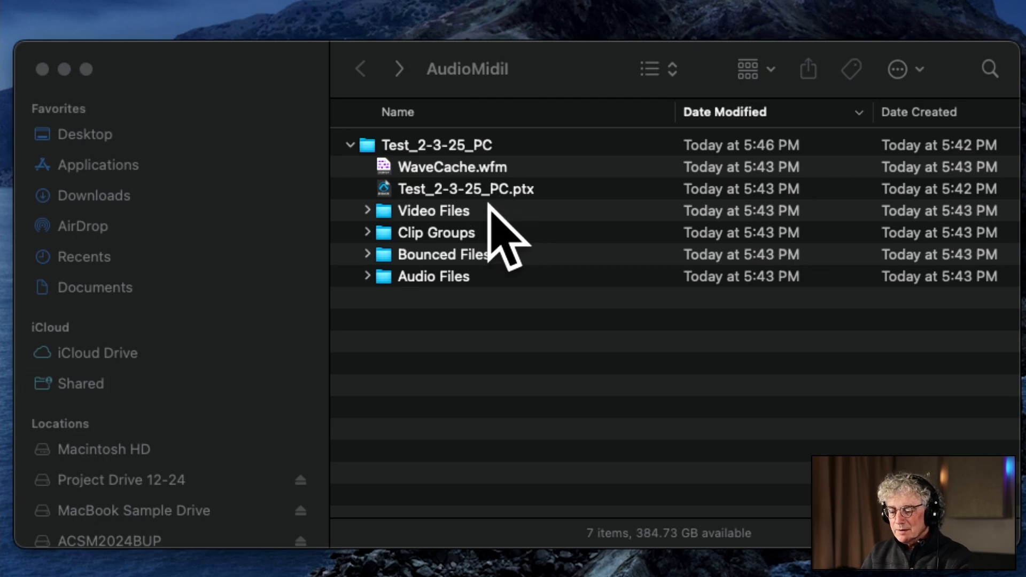
{"action": "key", "text": "shift+super+w"}
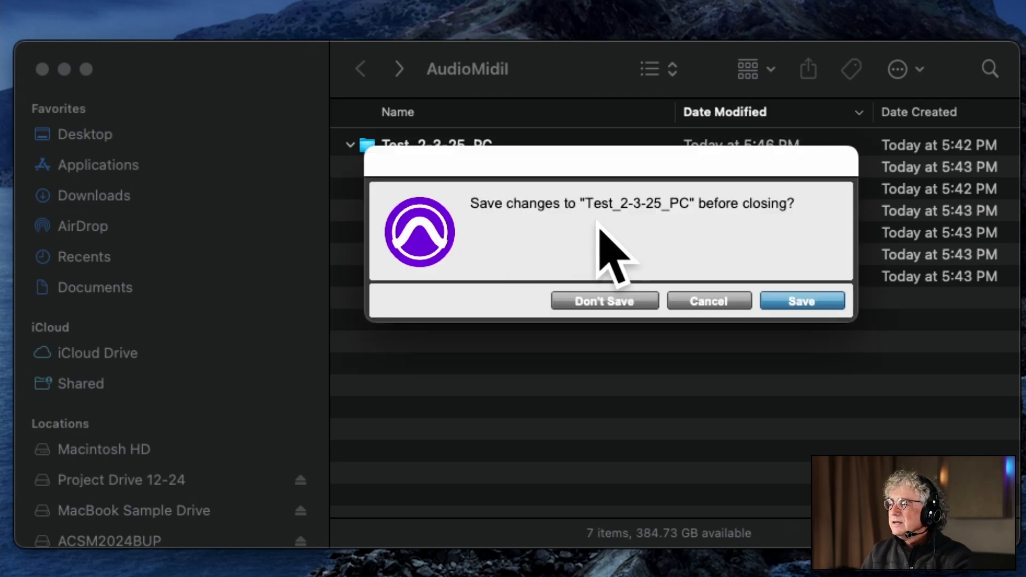
{"action": "left_click", "coordinate": [796, 299]}
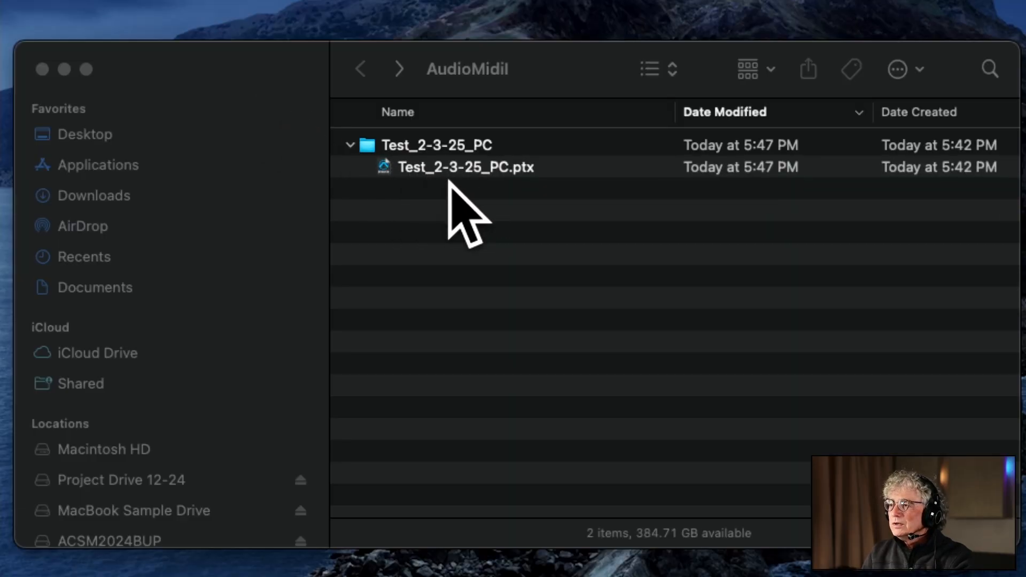
- Reopen the session from its Test_2-3-25_PC.ptx file in Finder, leaving the file name as it is
{"action": "left_click", "coordinate": [386, 167]}
{"action": "key", "text": "Return"}
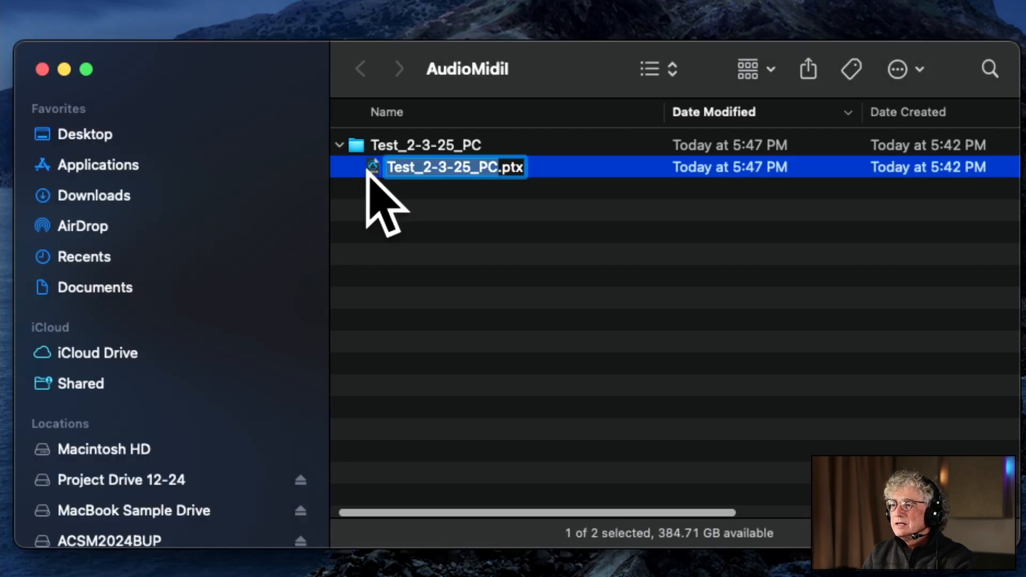
{"action": "left_click", "coordinate": [371, 168]}
{"action": "scroll", "coordinate": [371, 167], "scroll_direction": "left", "scroll_amount": 1}
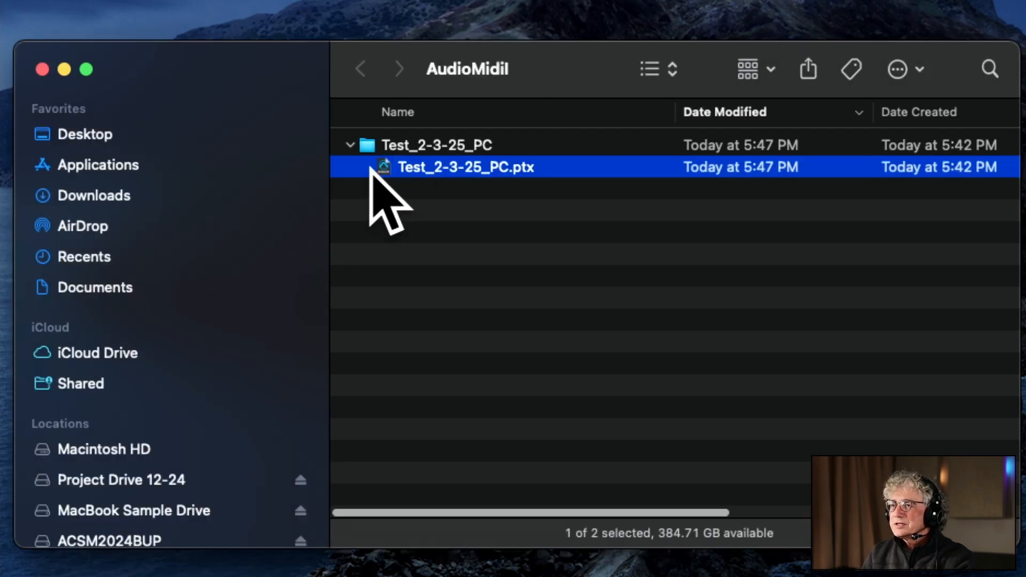
{"action": "double_click", "coordinate": [383, 167]}
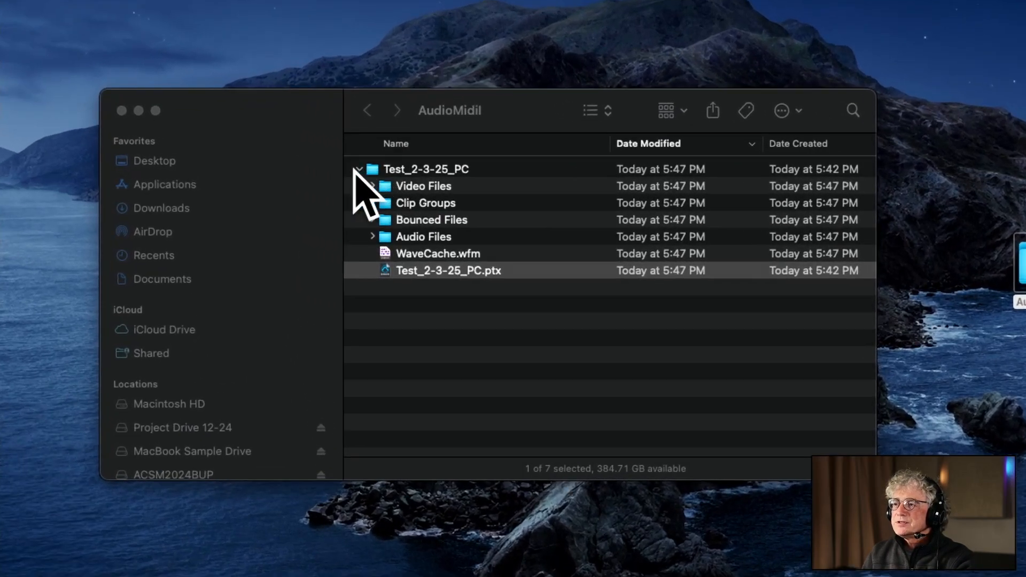
- Examine the subfolders and files in the reopened session's Test_2-3-25_PC folder, then collapse it
{"action": "left_click", "coordinate": [385, 172]}
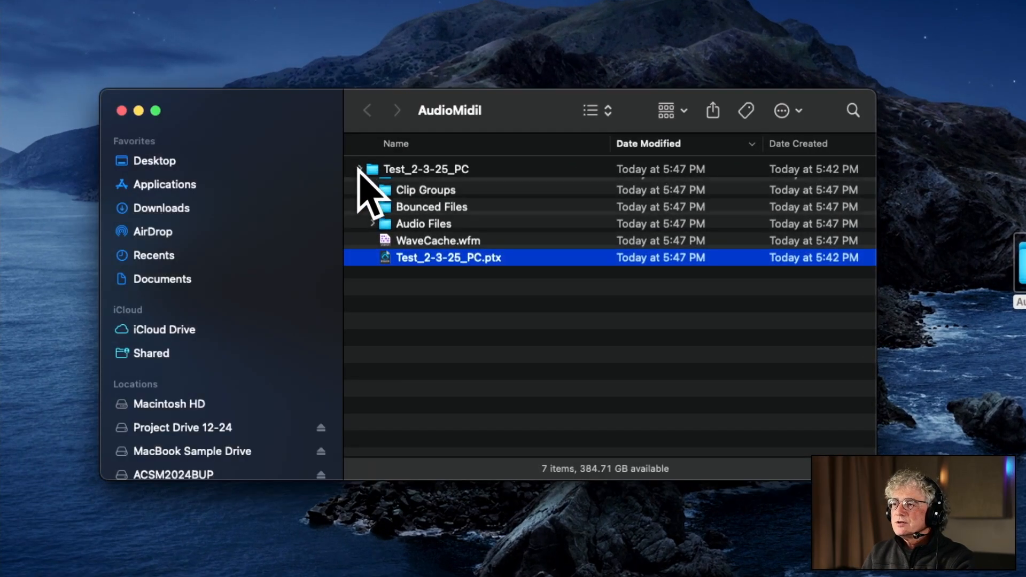
{"action": "left_click", "coordinate": [359, 169]}
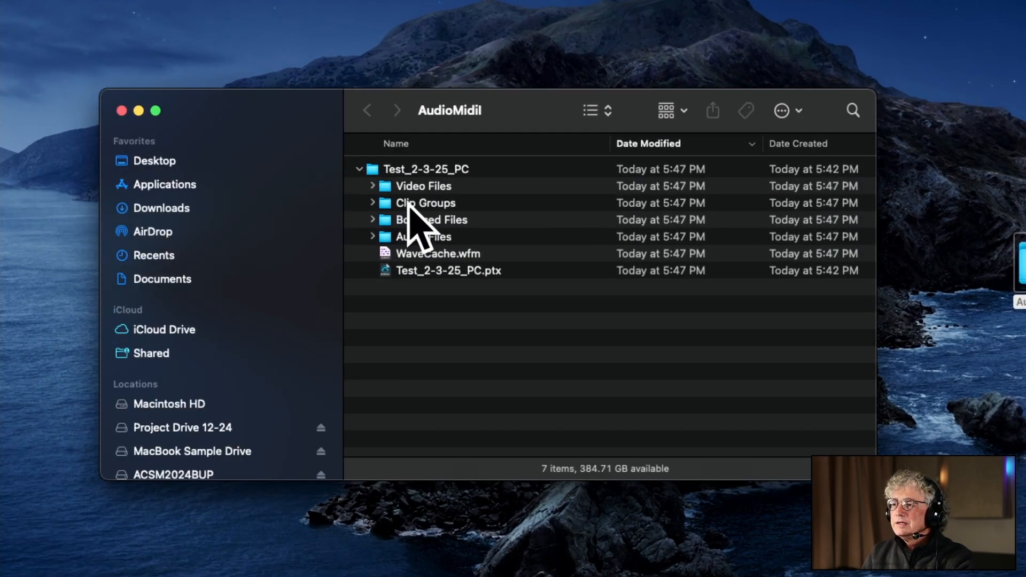
{"action": "left_click", "coordinate": [425, 271]}
{"action": "left_click", "coordinate": [359, 168]}
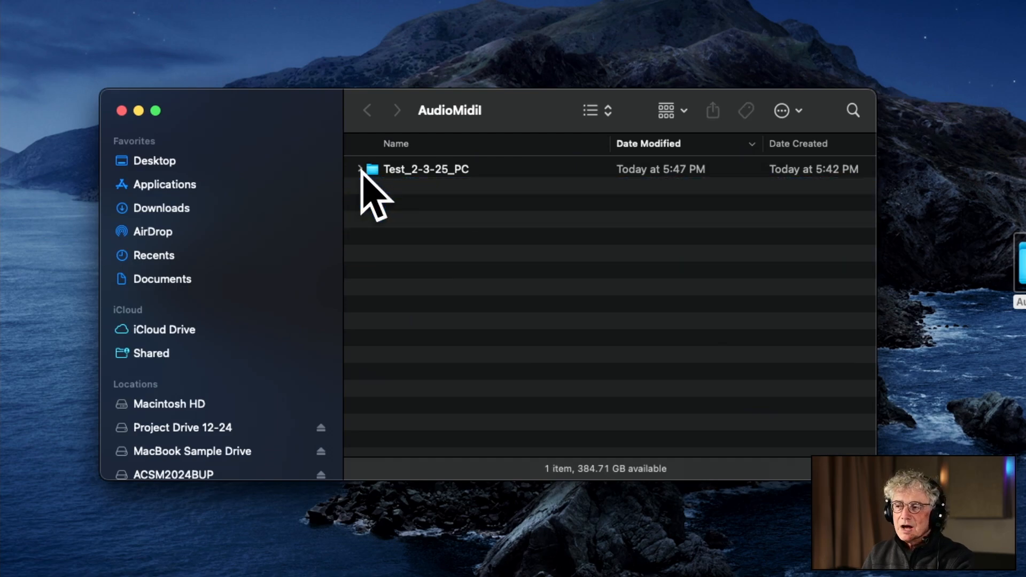
- Shift the AudioMidiI window slightly and check the actions available for the Test_2-3-25_PC folder
{"action": "left_click_drag", "start_coordinate": [460, 112], "coordinate": [427, 115]}
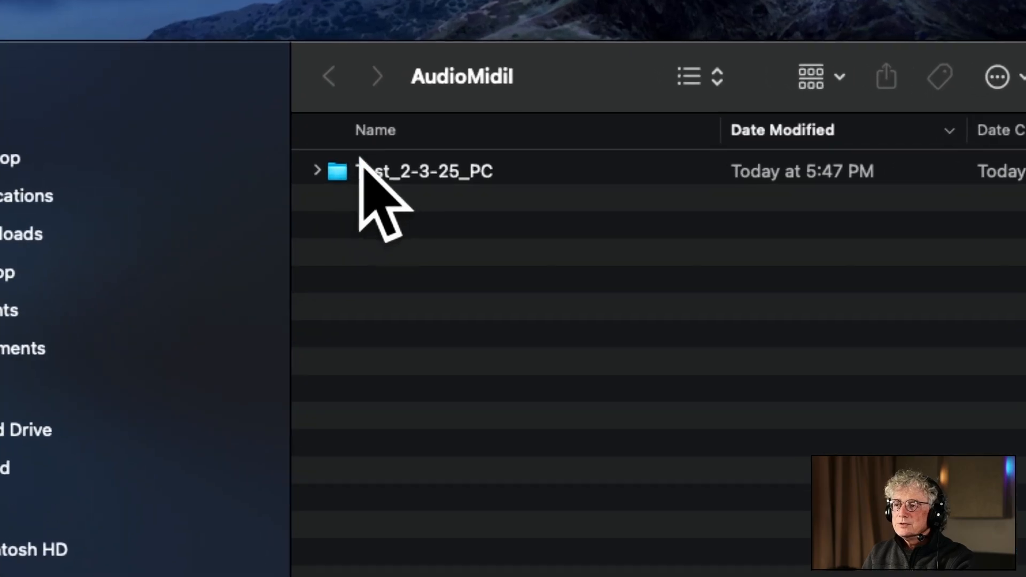
{"action": "right_click", "coordinate": [338, 172]}
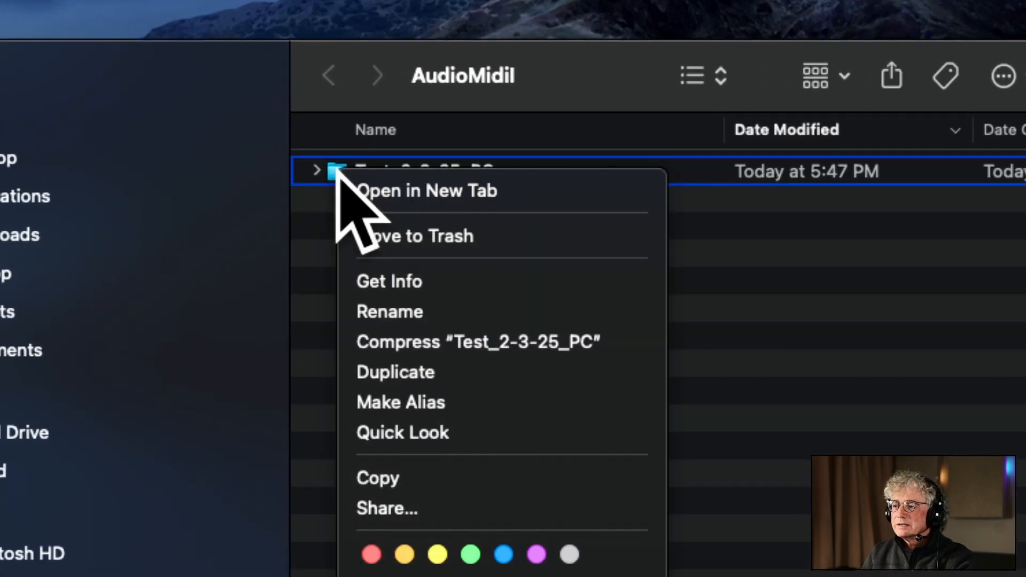
{"action": "left_click", "coordinate": [325, 164]}
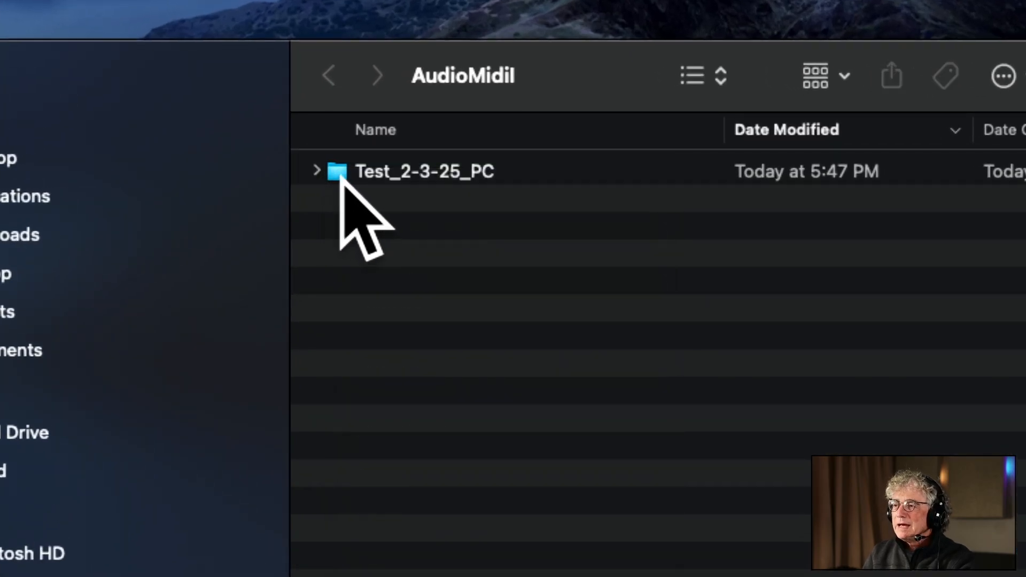
- Compress the Test_2-3-25_PC session folder into a zip archive
{"action": "left_click", "coordinate": [339, 175]}
{"action": "right_click", "coordinate": [338, 172]}
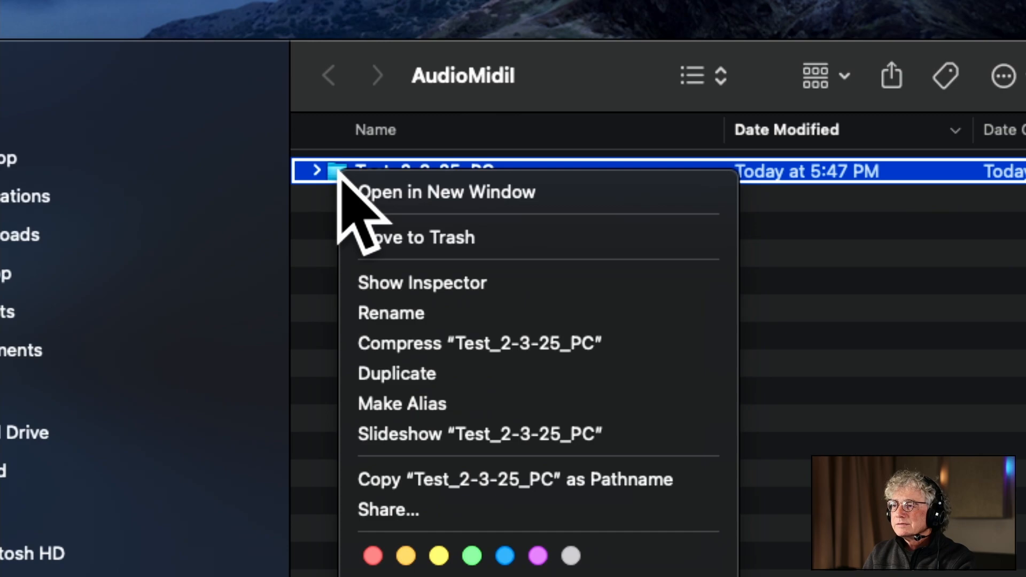
{"action": "left_click", "coordinate": [428, 344]}
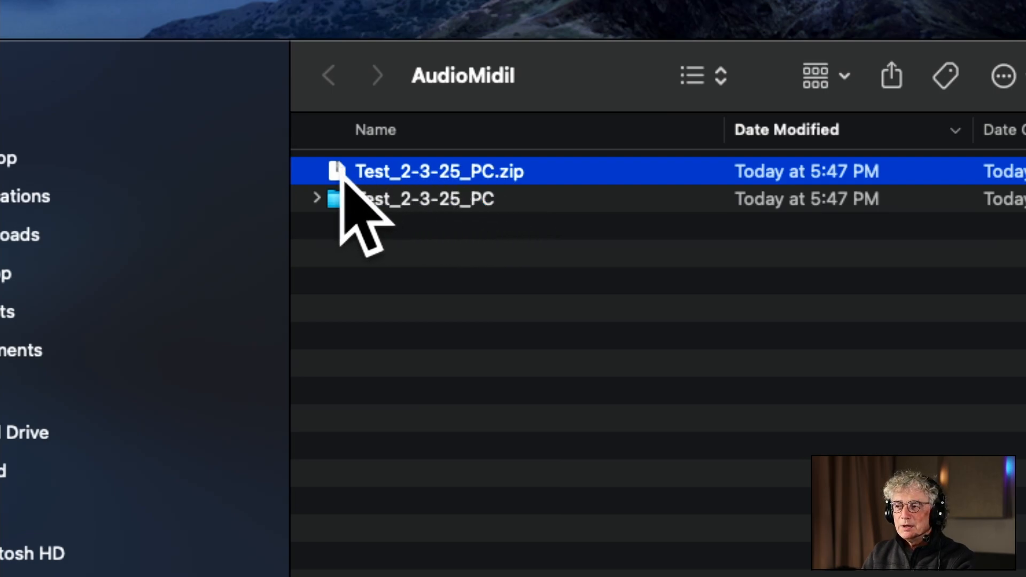
- Compare the Test_2-3-25_PC.zip archive with the original session folder's contents, and select the Test_2-3-25_PC.ptx session file inside that folder
{"action": "left_click", "coordinate": [318, 199]}
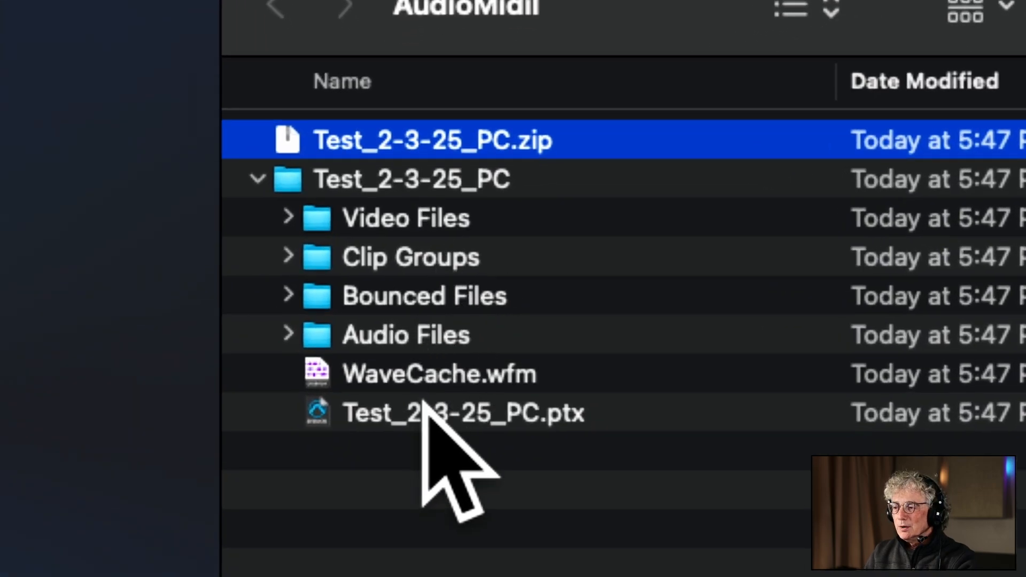
{"action": "left_click", "coordinate": [435, 362]}
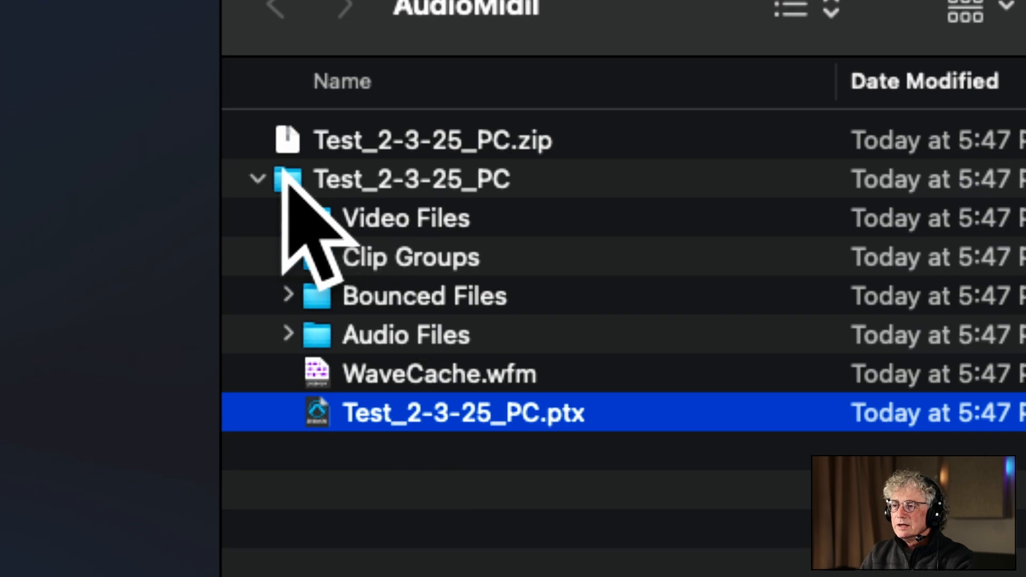
{"action": "left_click", "coordinate": [259, 178]}
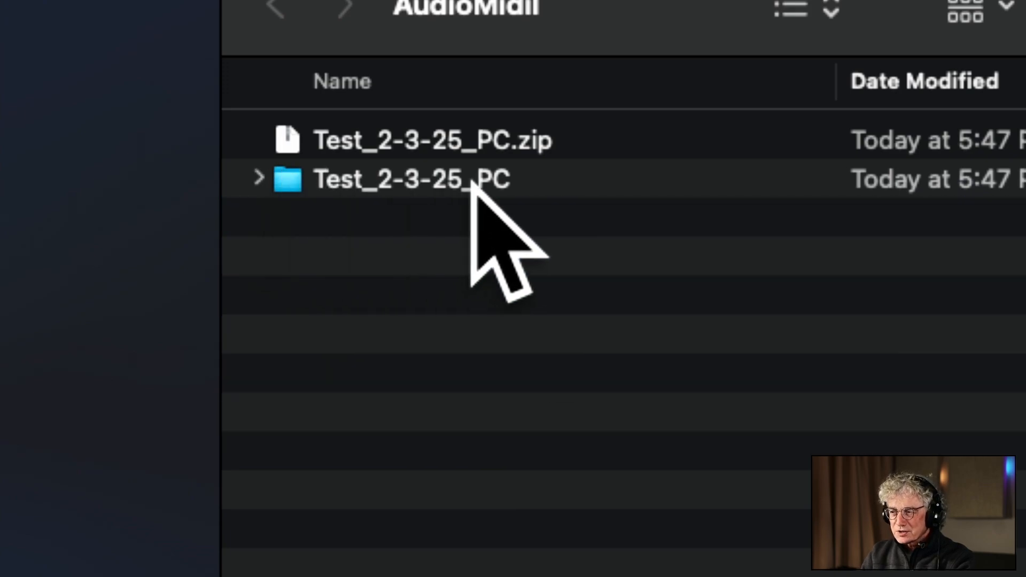
{"action": "left_click", "coordinate": [297, 143]}
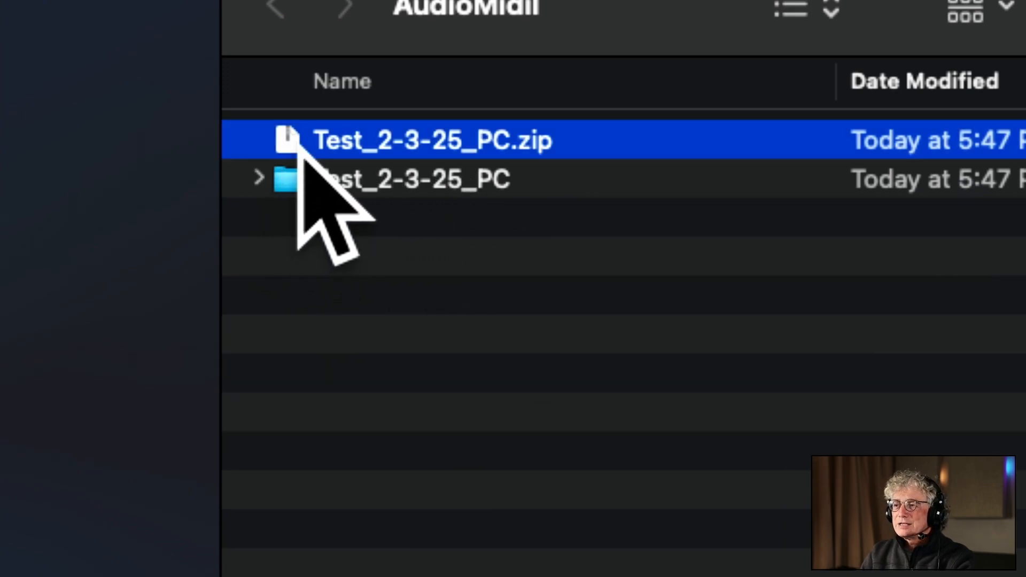
{"action": "left_click", "coordinate": [260, 179]}
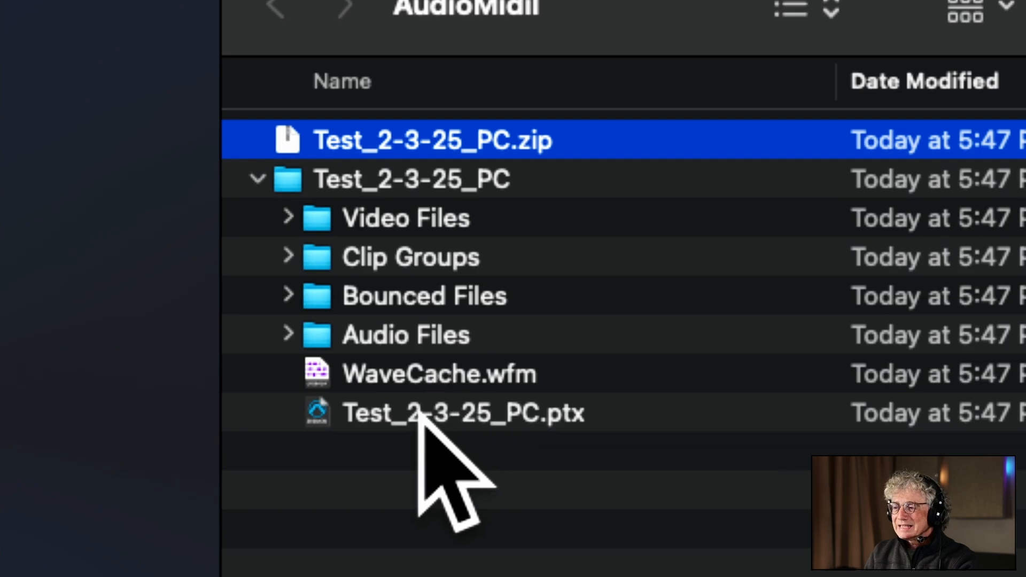
{"action": "left_click", "coordinate": [421, 413]}
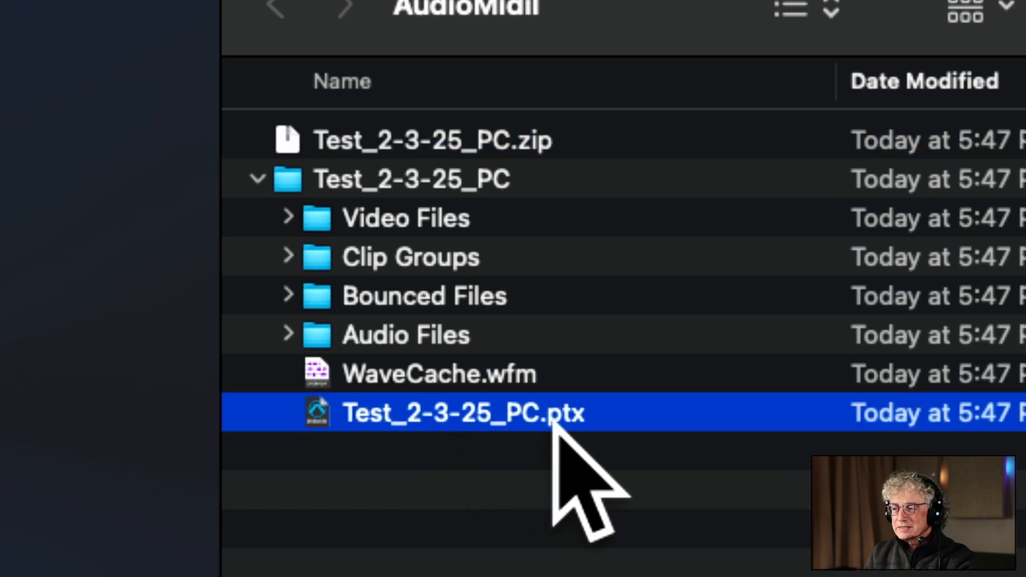